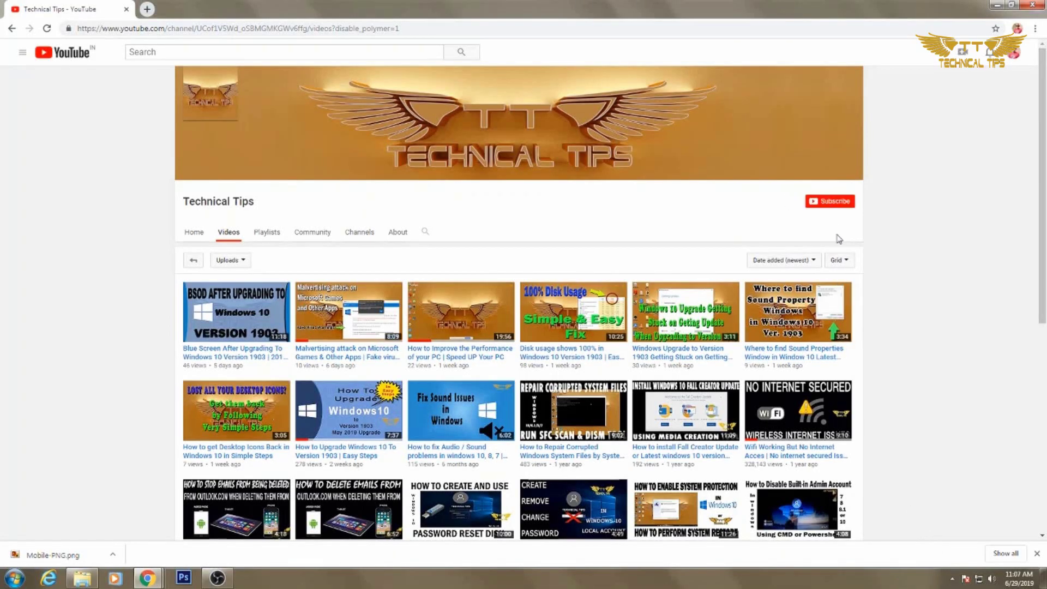
- Subscribe to Technical Tips and turn on notifications for all uploads
click(835, 207)
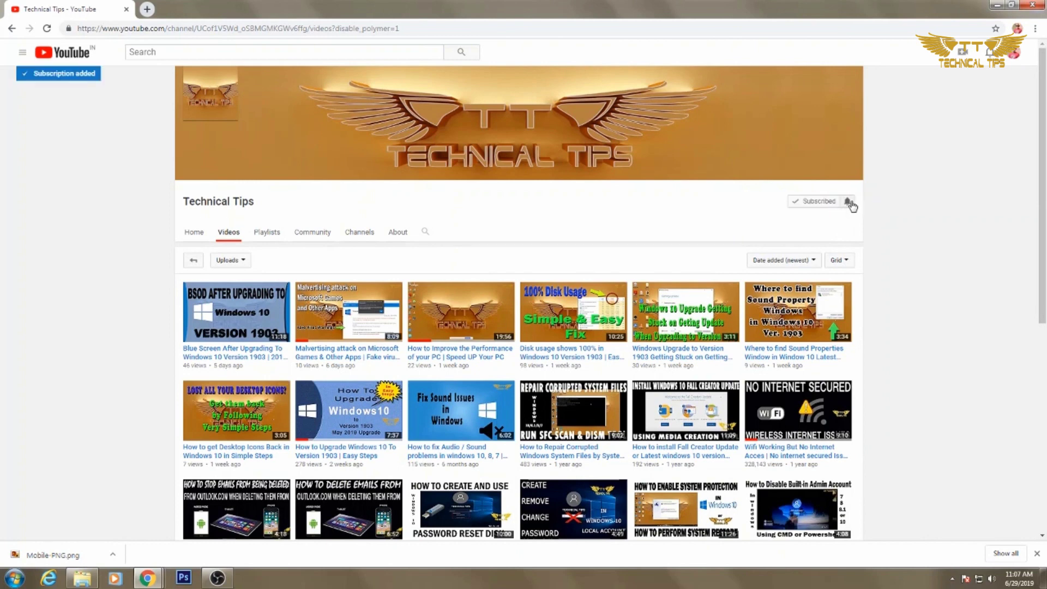
click(849, 204)
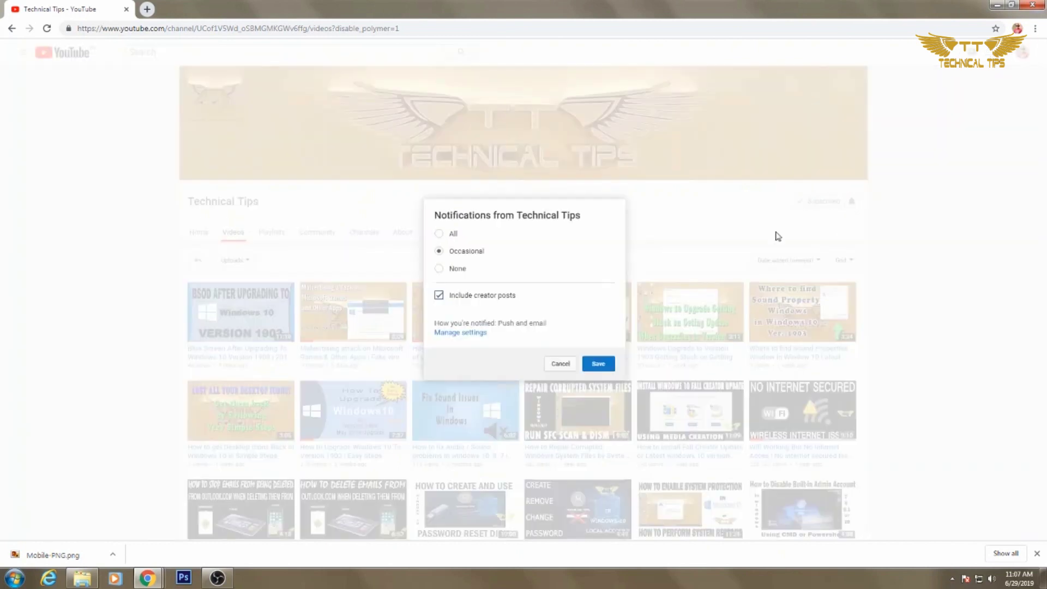
click(439, 234)
click(599, 365)
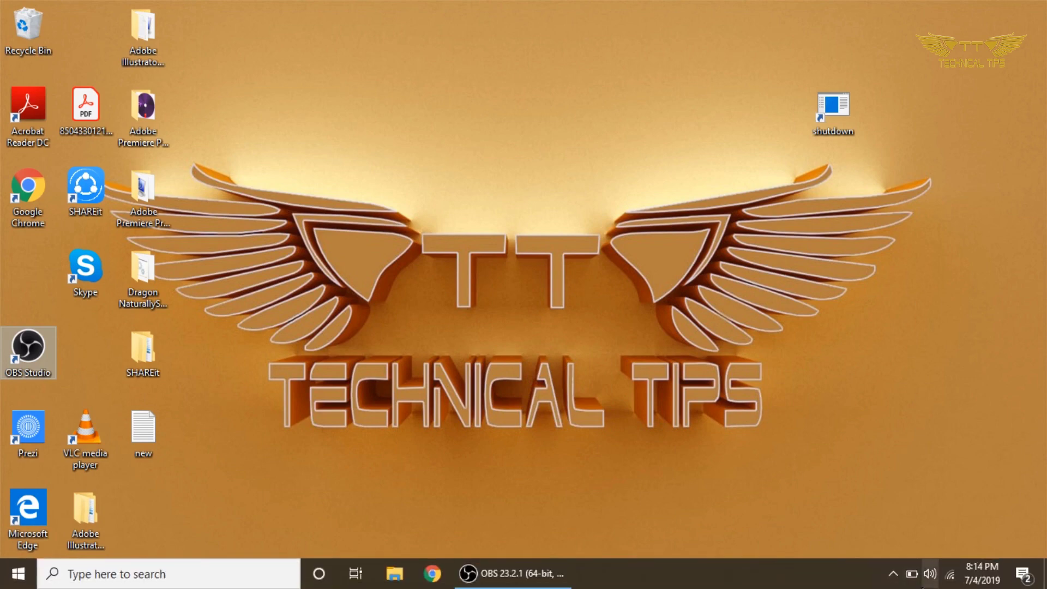
click(950, 575)
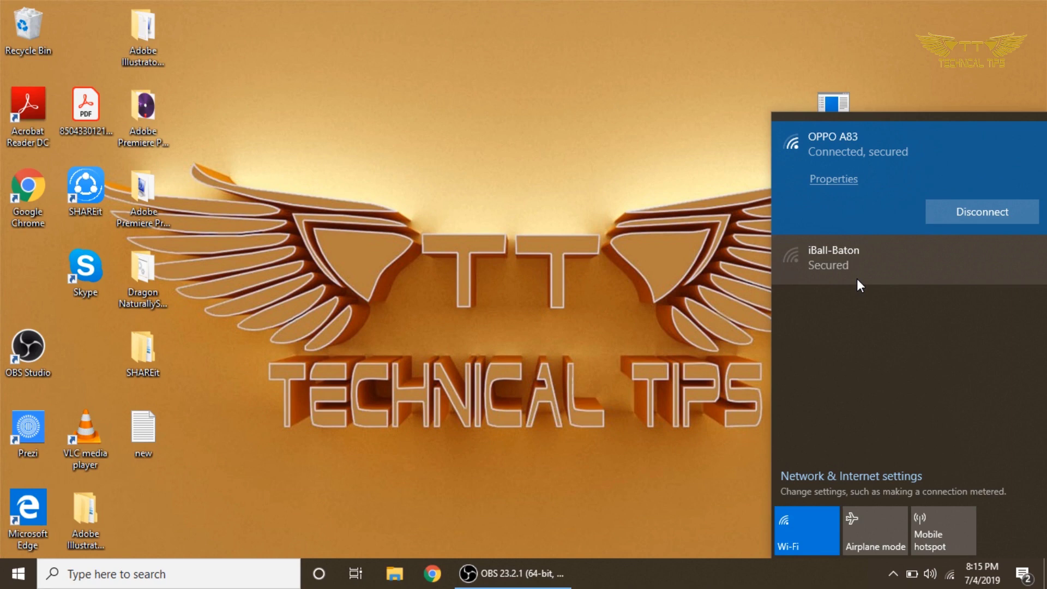
click(552, 311)
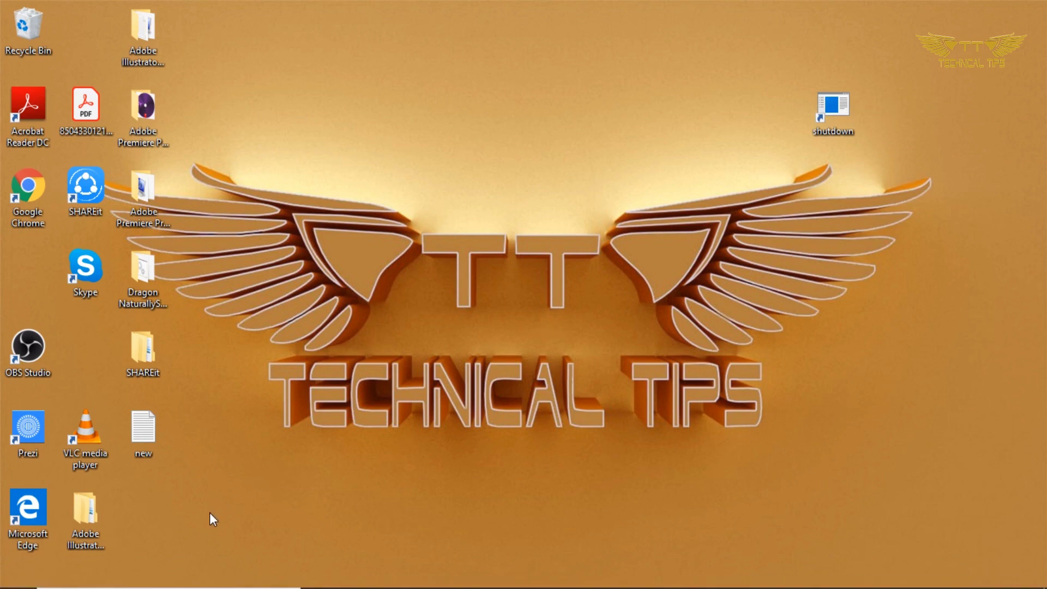
mouse_move(18, 573)
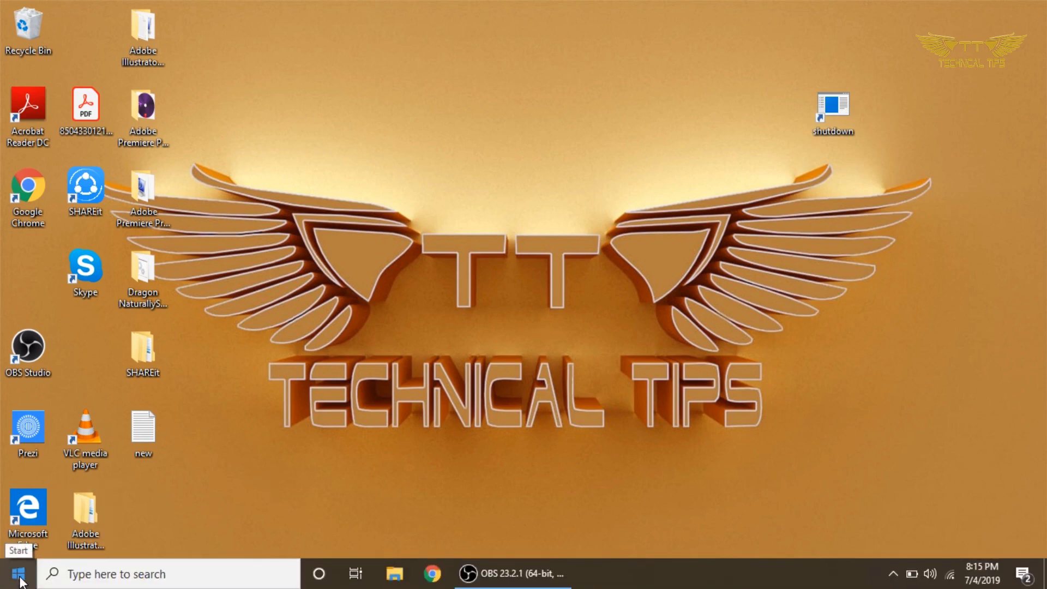
- Open Device Manager and the Broadcom 802.11n adapter's properties under Network adapters
right_click(21, 579)
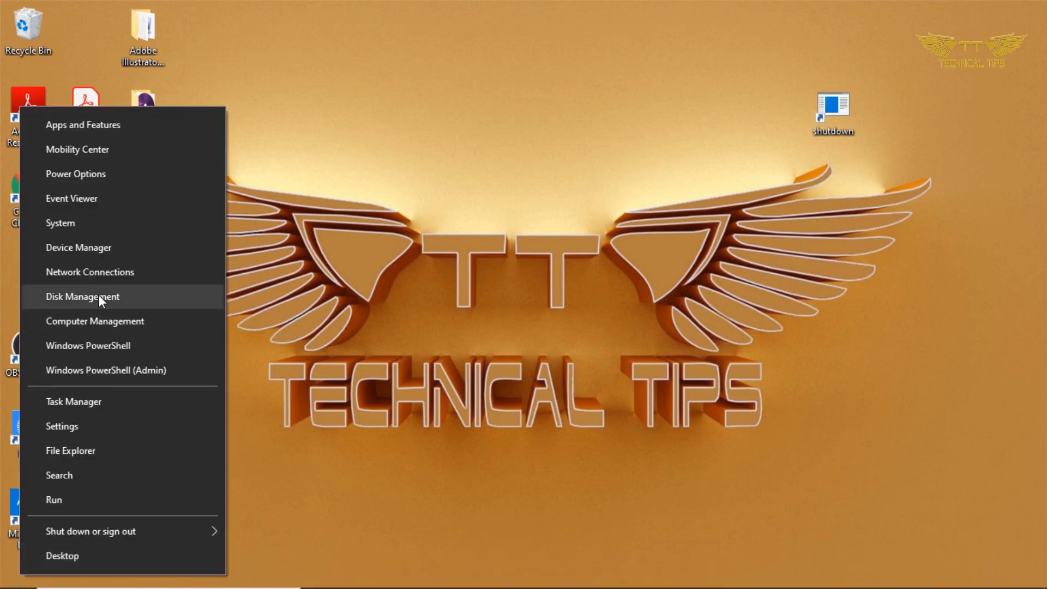
click(93, 251)
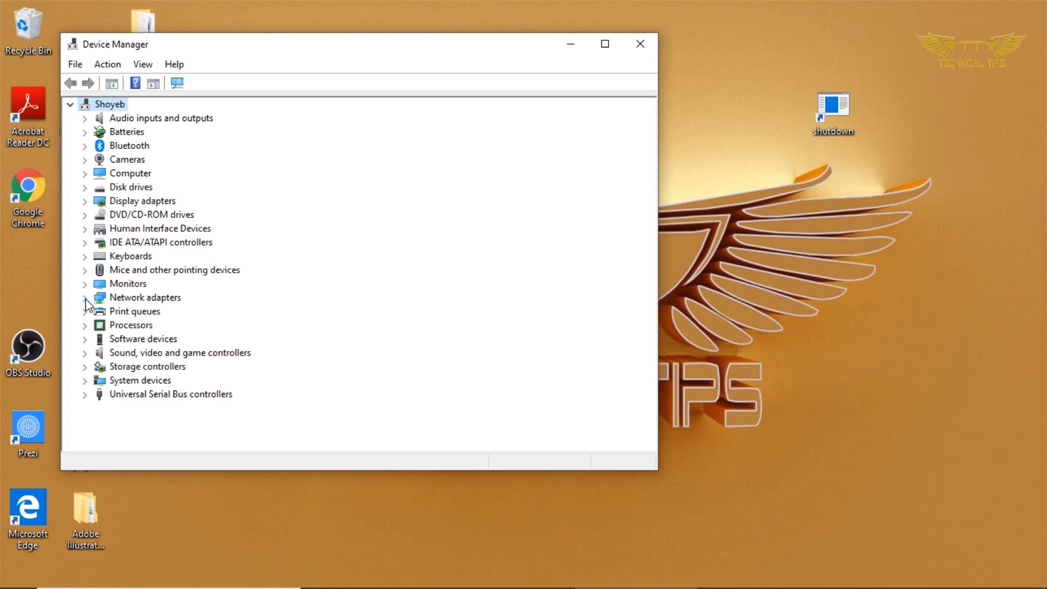
click(85, 298)
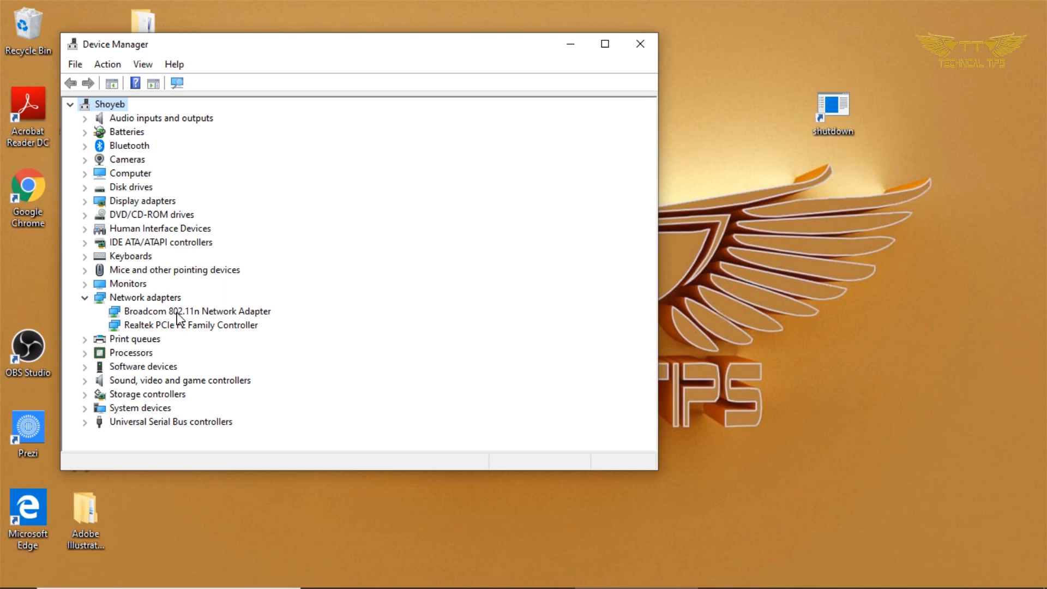
double_click(177, 313)
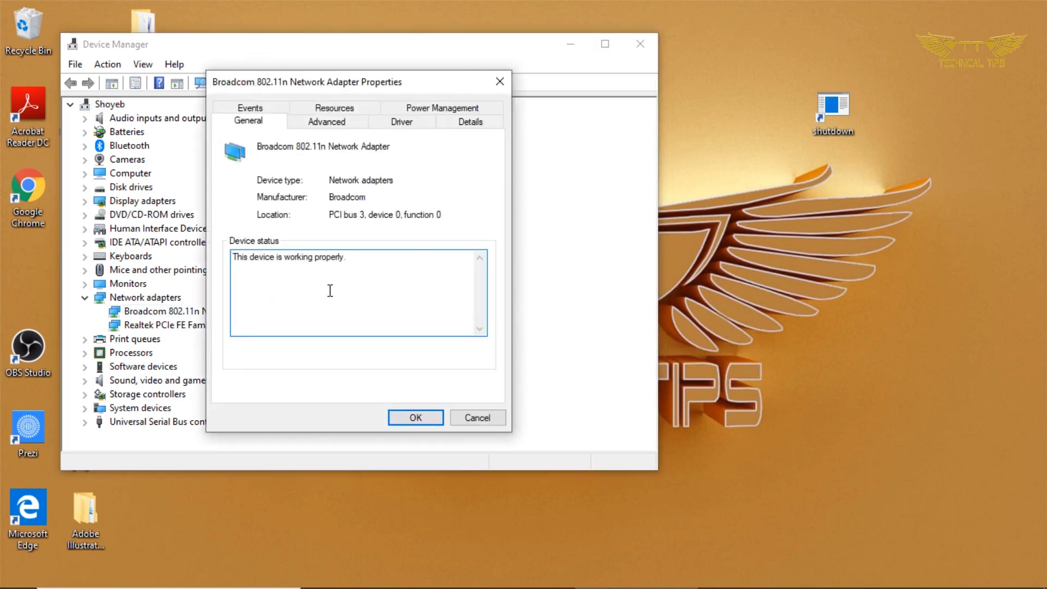
- Check the Broadcom adapter's driver provider and date, then close Device Manager
click(404, 123)
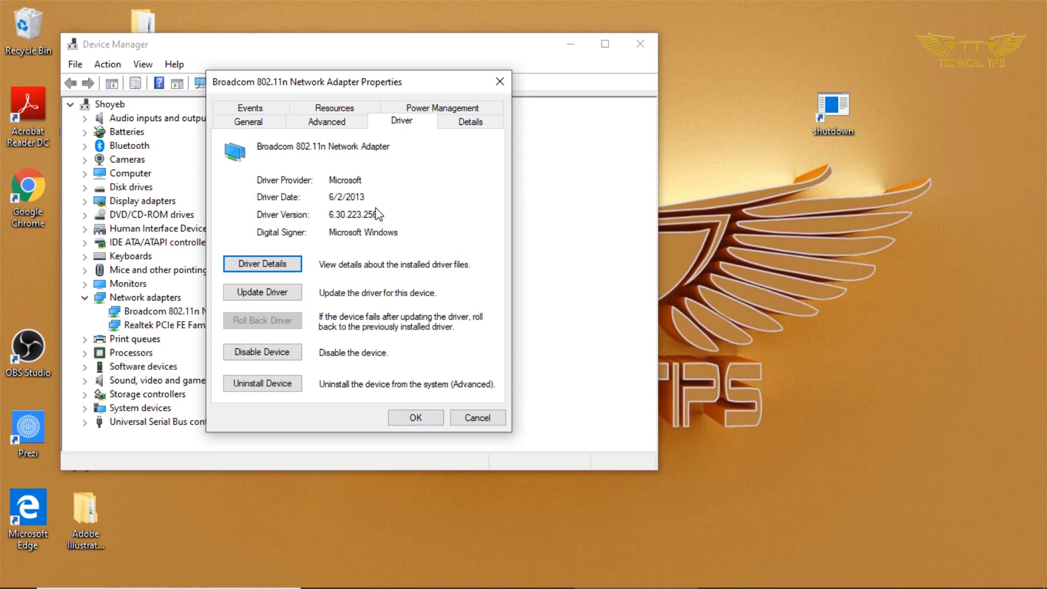
click(417, 417)
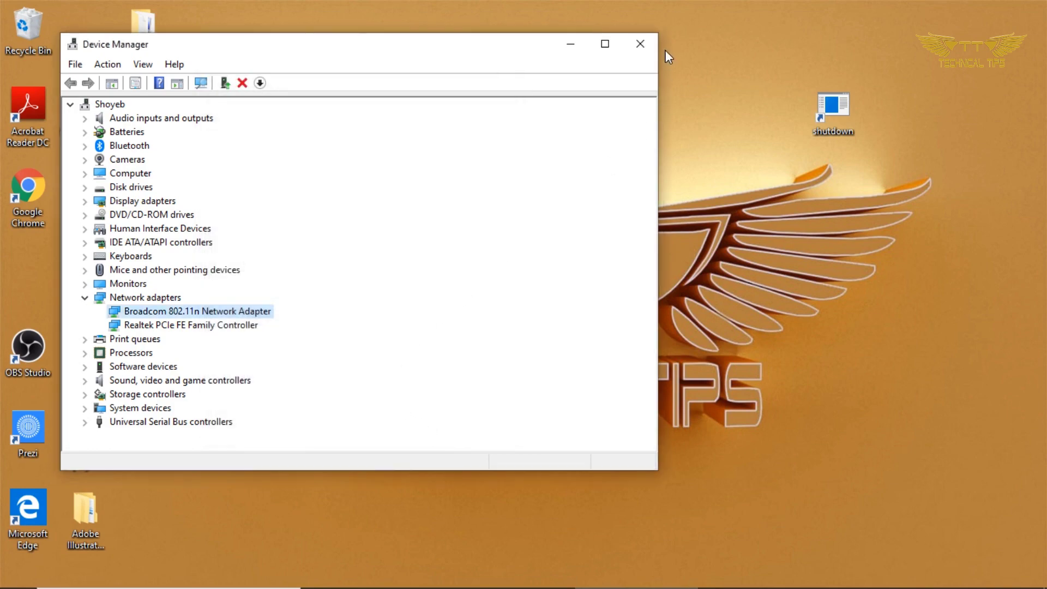
click(645, 51)
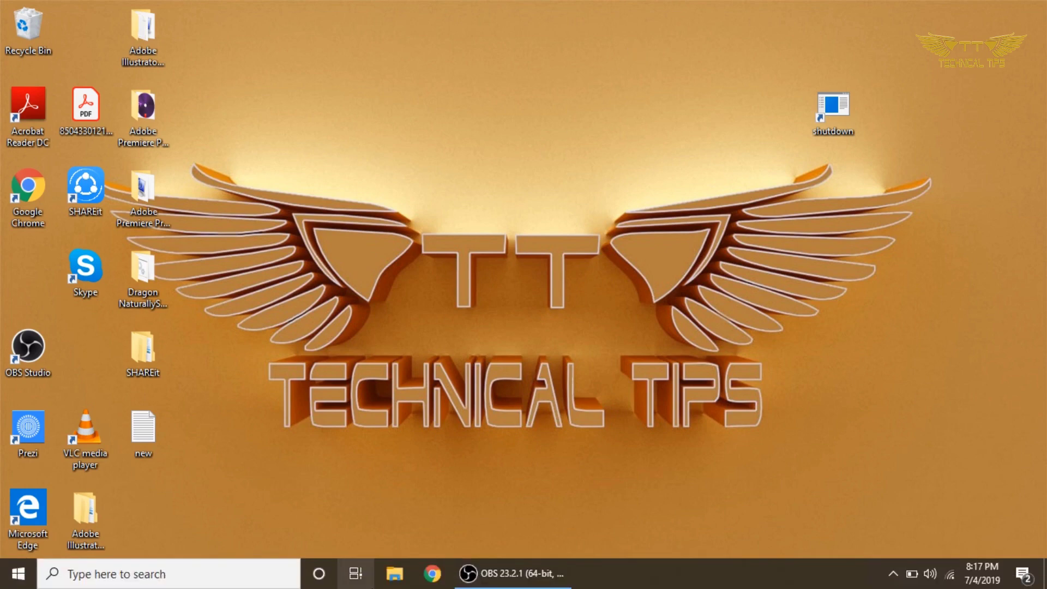
mouse_move(425, 583)
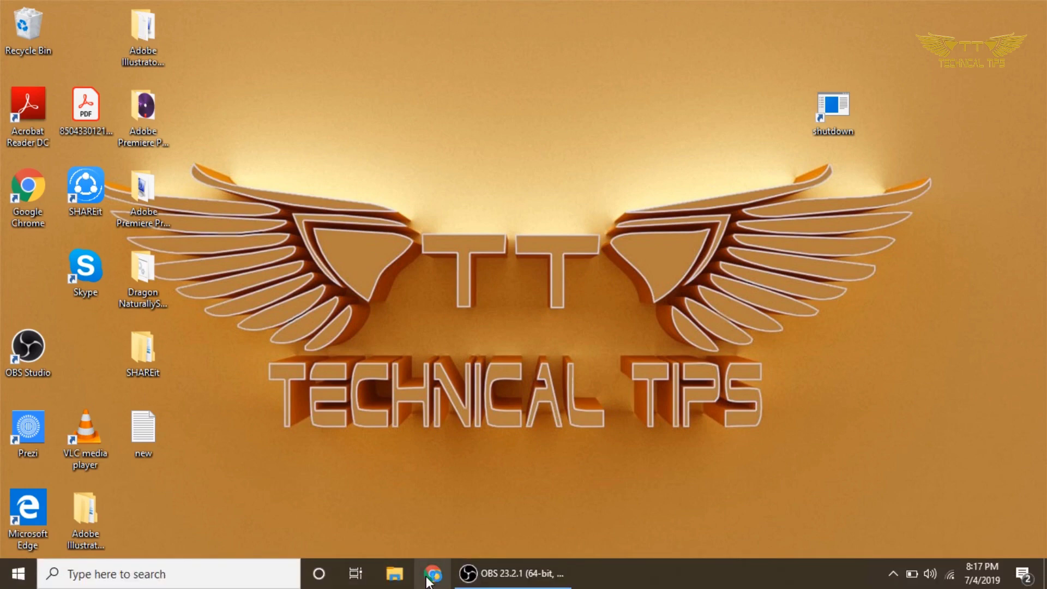
click(431, 574)
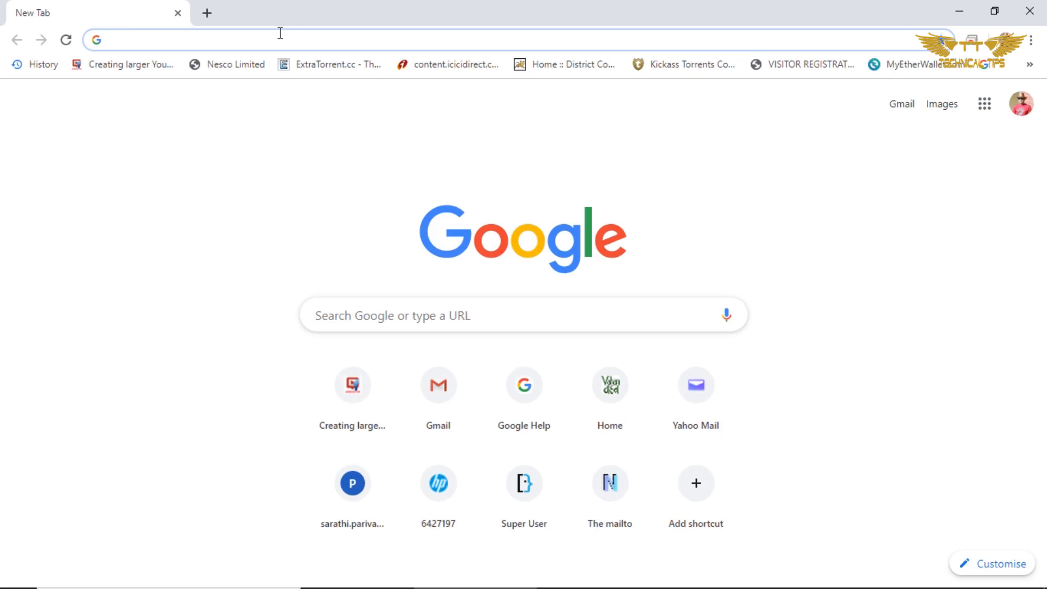
text(www)
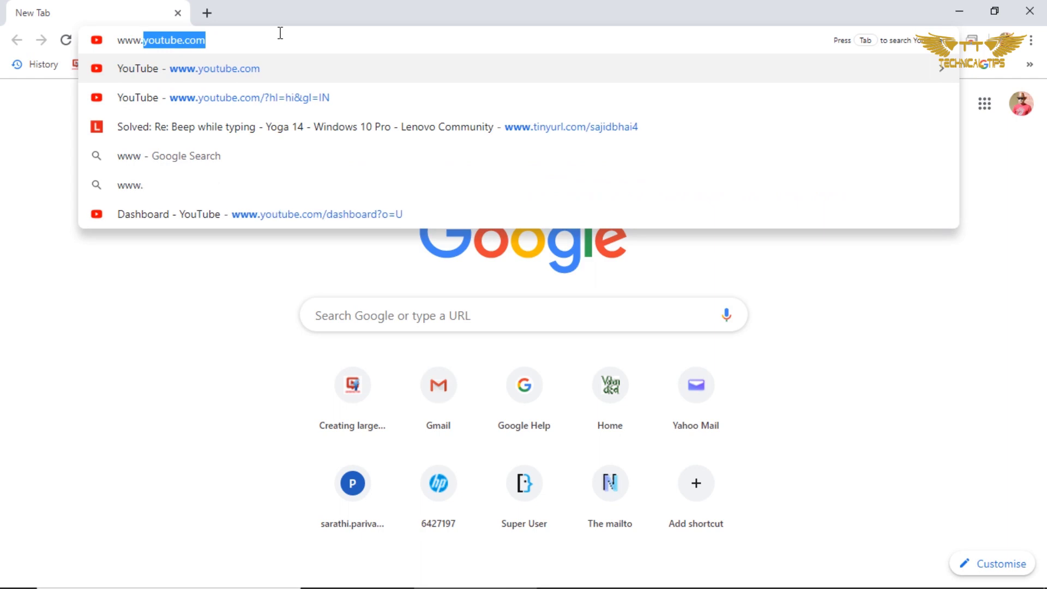
text(.su)
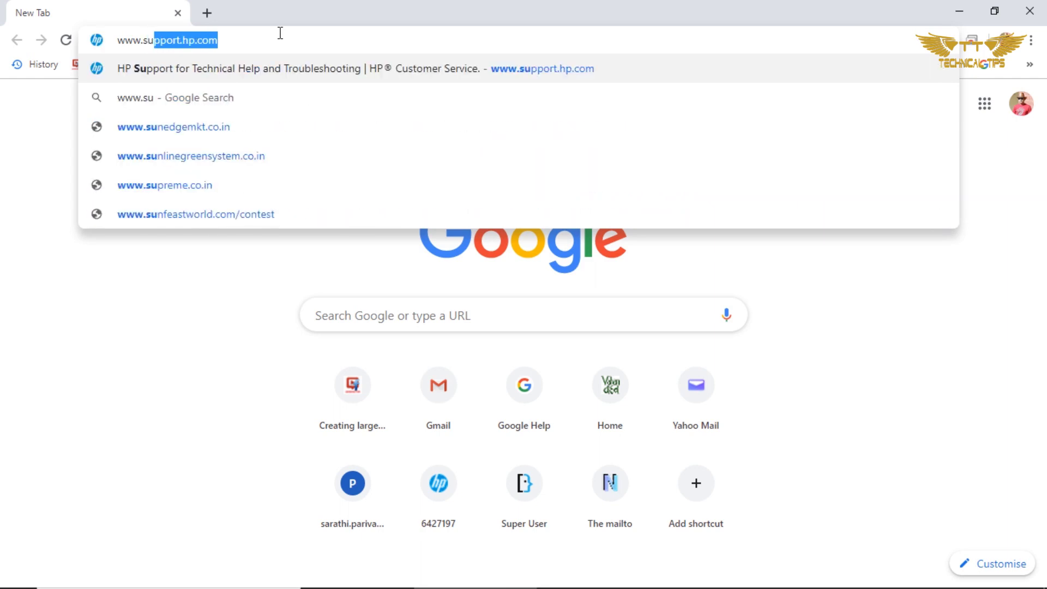
key(Right)
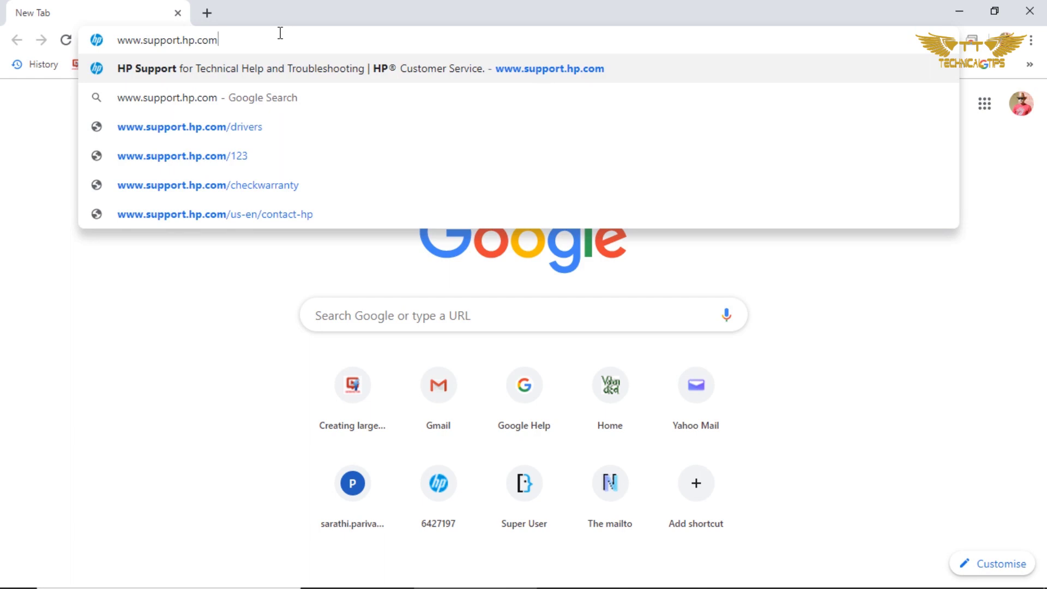
key(Return)
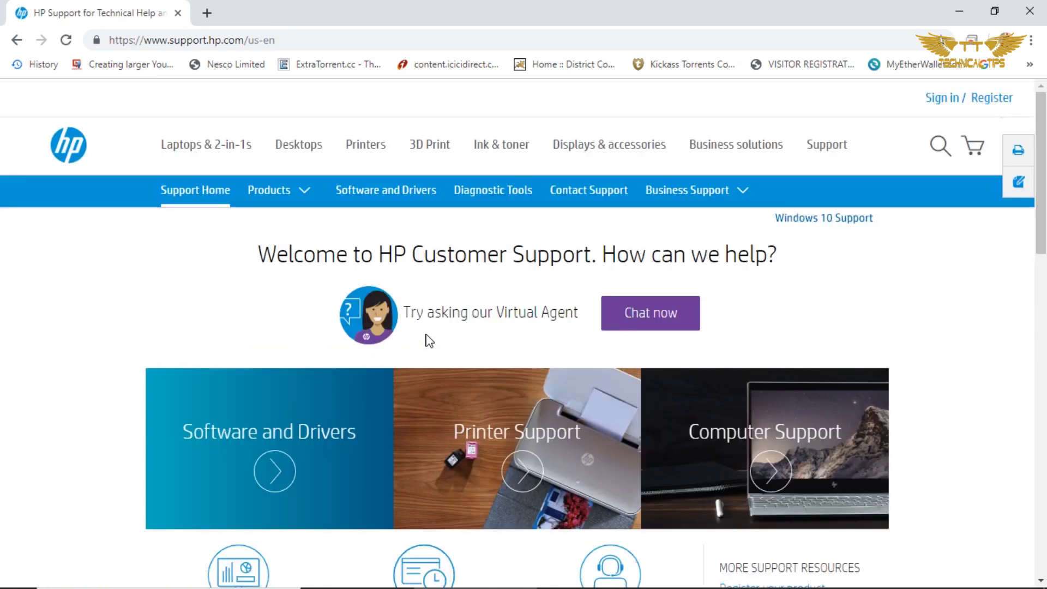
- Go to Software and Drivers, pick Laptop, and select the serial number field
click(395, 200)
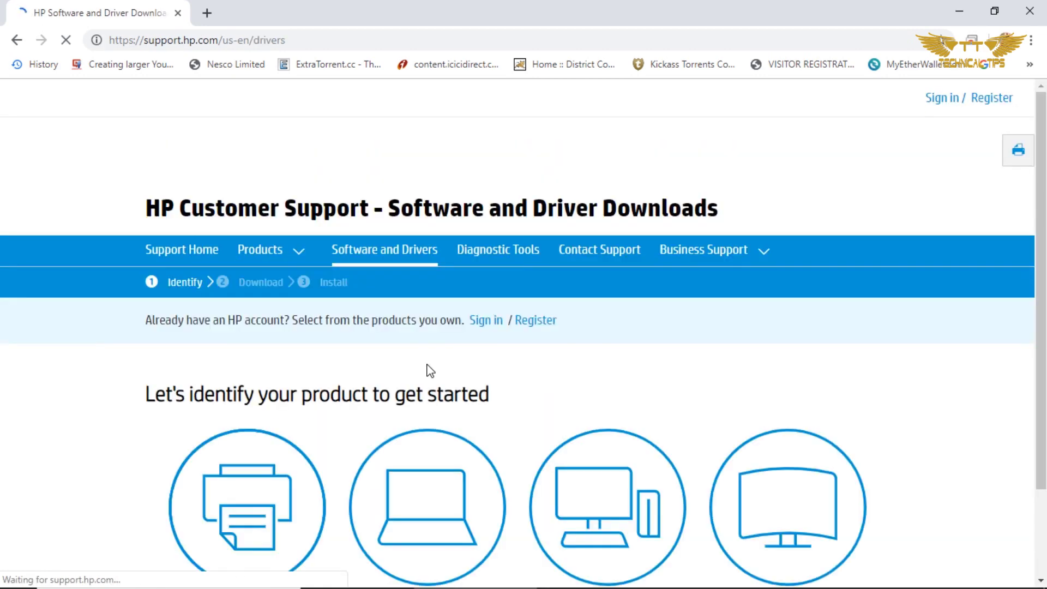
scroll(428, 370, down, 2)
scroll(426, 366, down, 2)
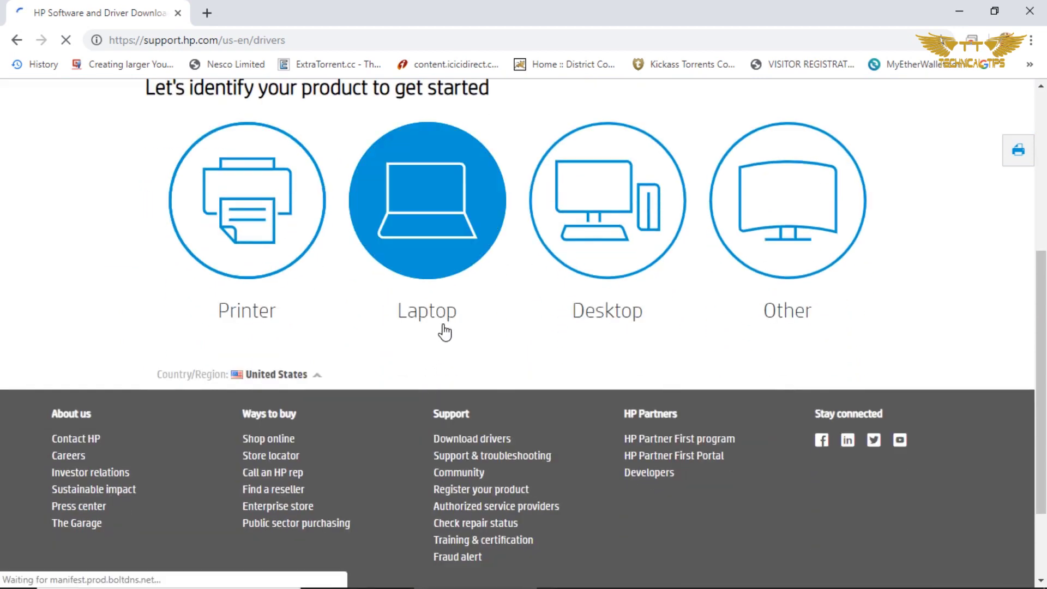
click(436, 232)
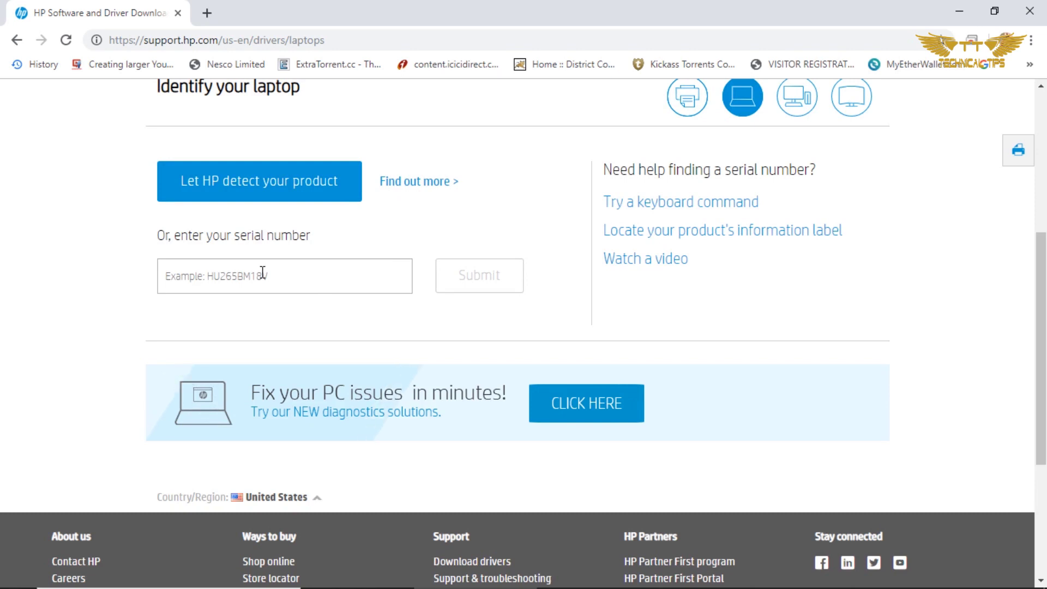
click(262, 273)
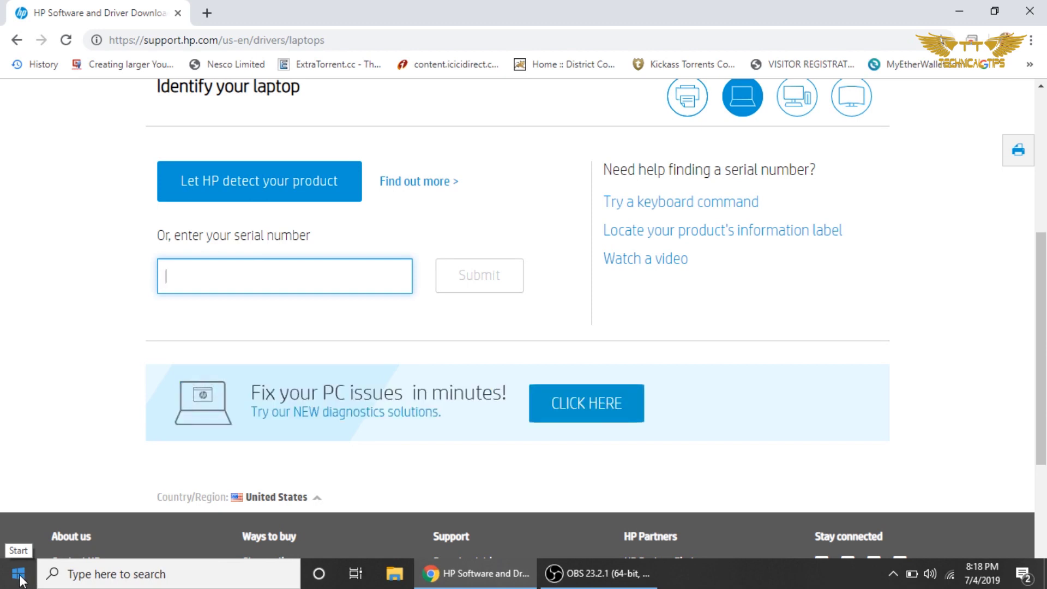
- Run msinfo32 and select the System SKU row showing W6T45PA#ACJ
right_click(19, 579)
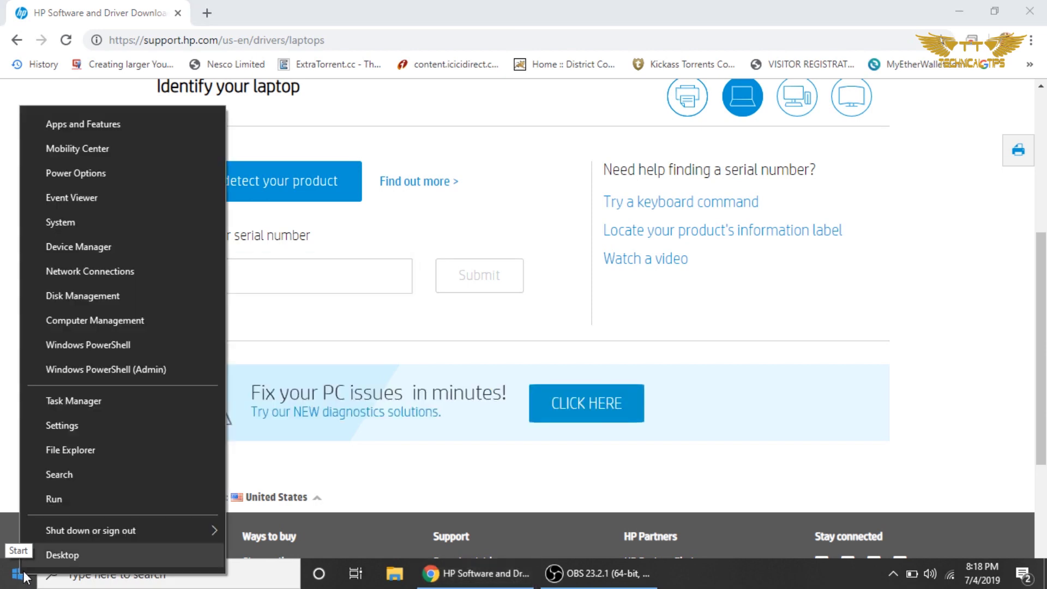
click(53, 503)
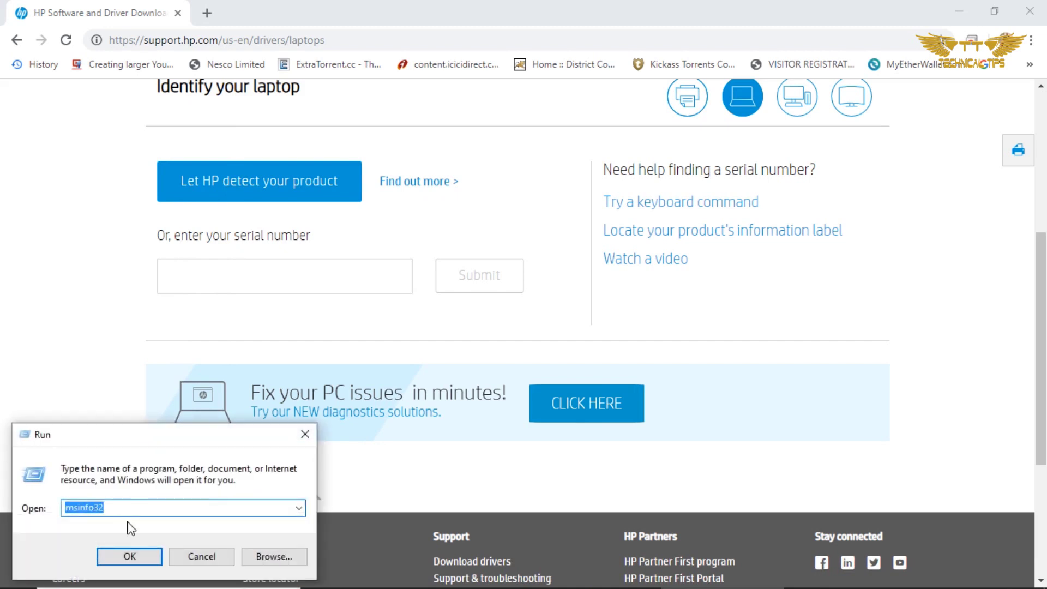
click(124, 504)
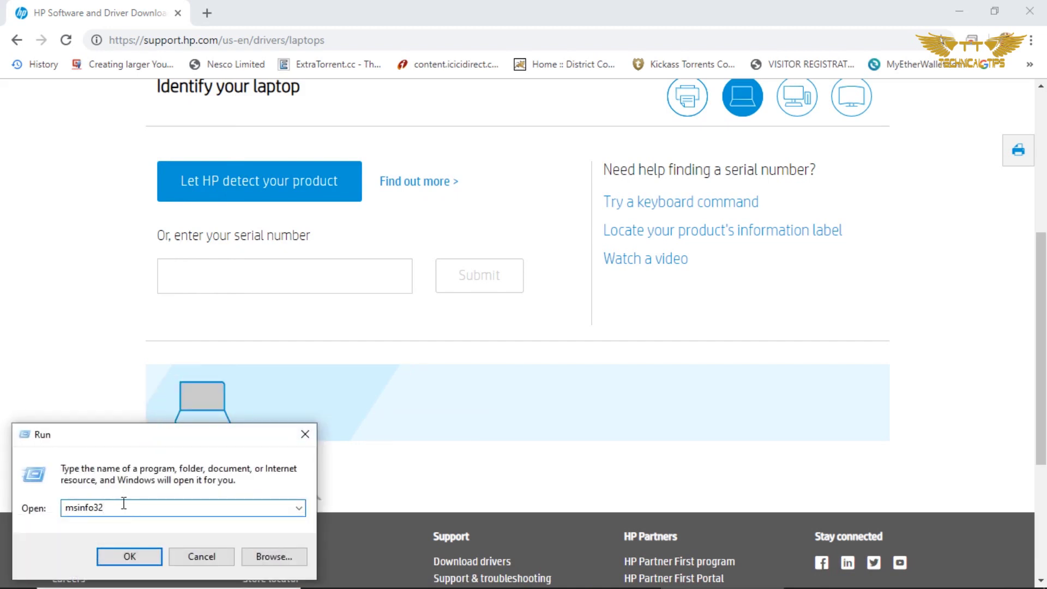
click(124, 558)
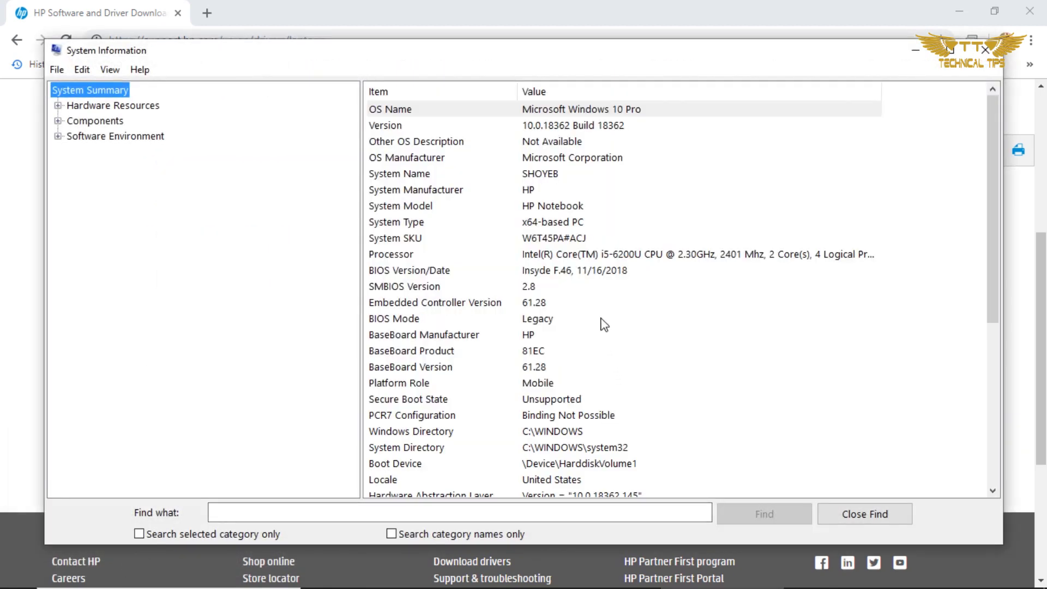
click(411, 239)
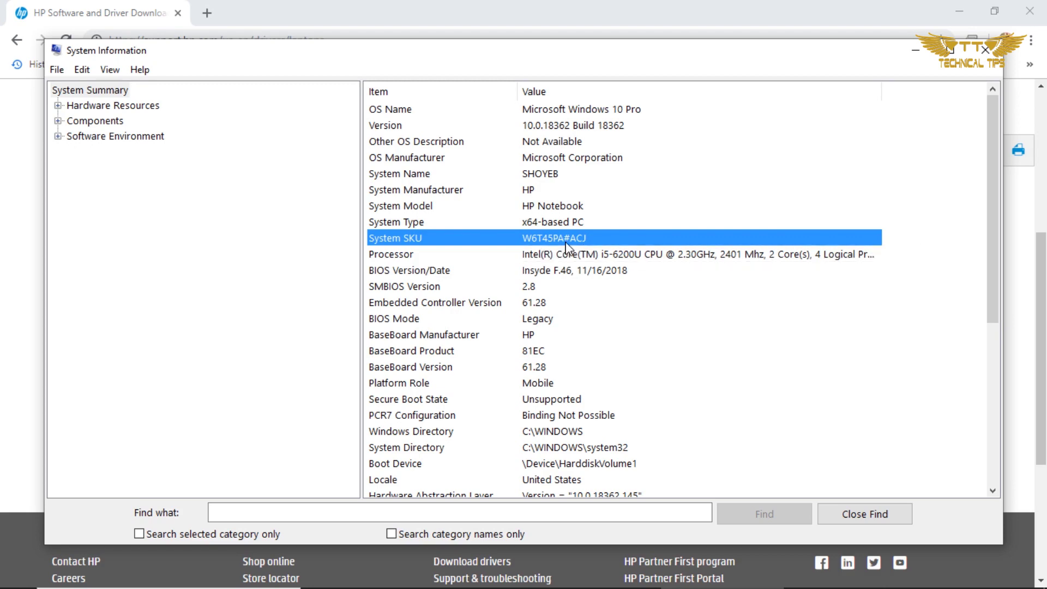
text(W6T)
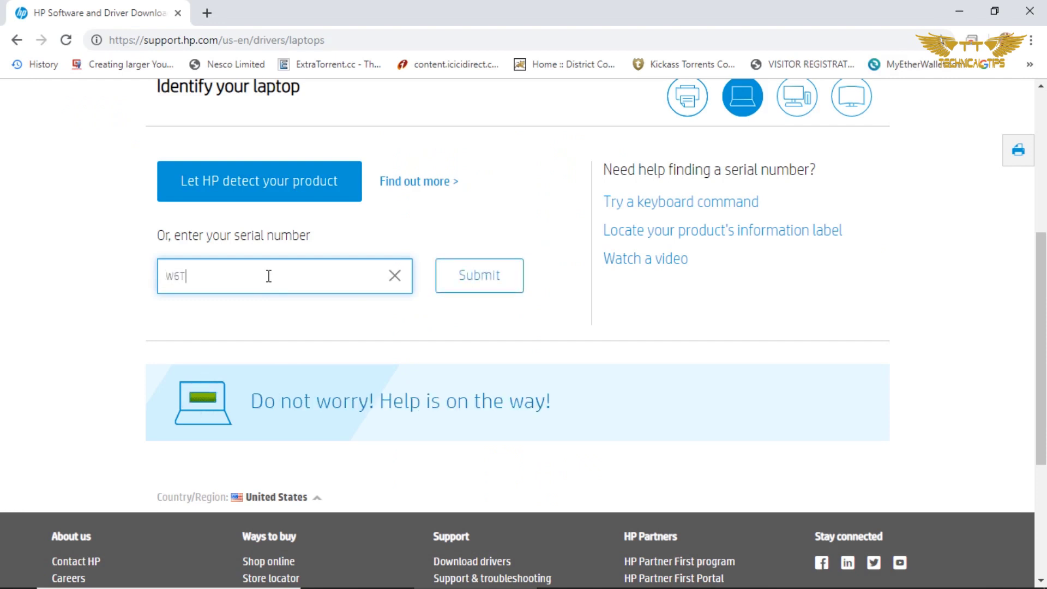
text(45)
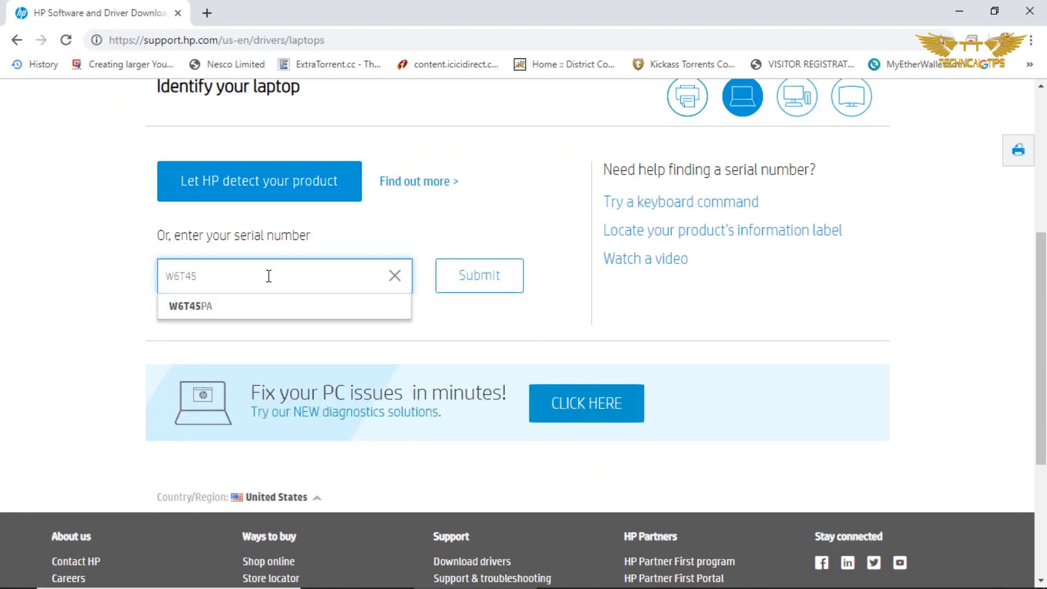
text(PA)
- Pick the W6T45PA suggestion to load the HP 15-ay008tx driver page
click(252, 306)
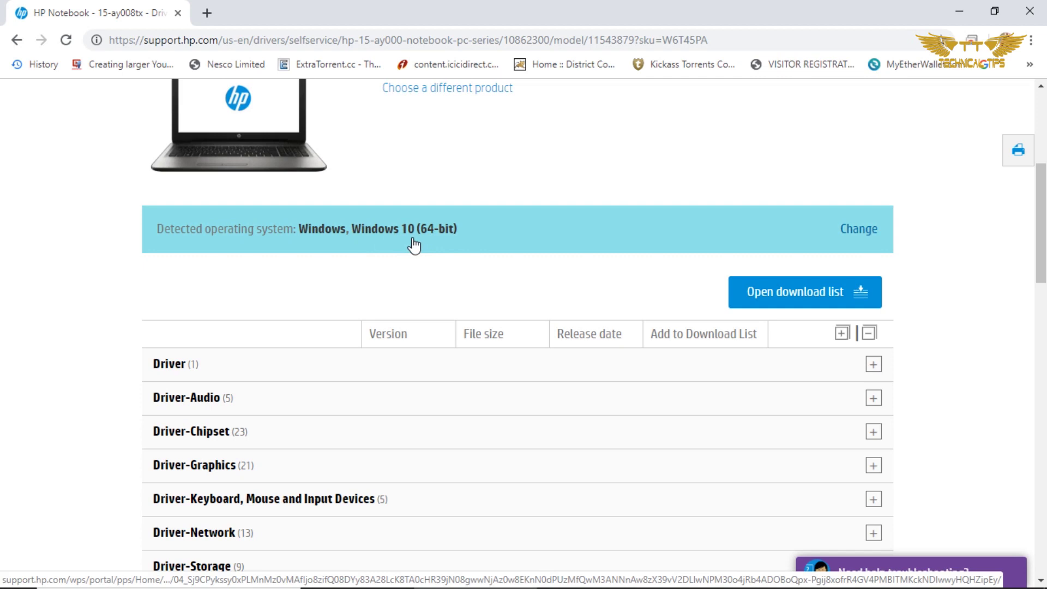
- Keep Windows 10 (64-bit) as the OS and expand the Driver-Network category
click(854, 232)
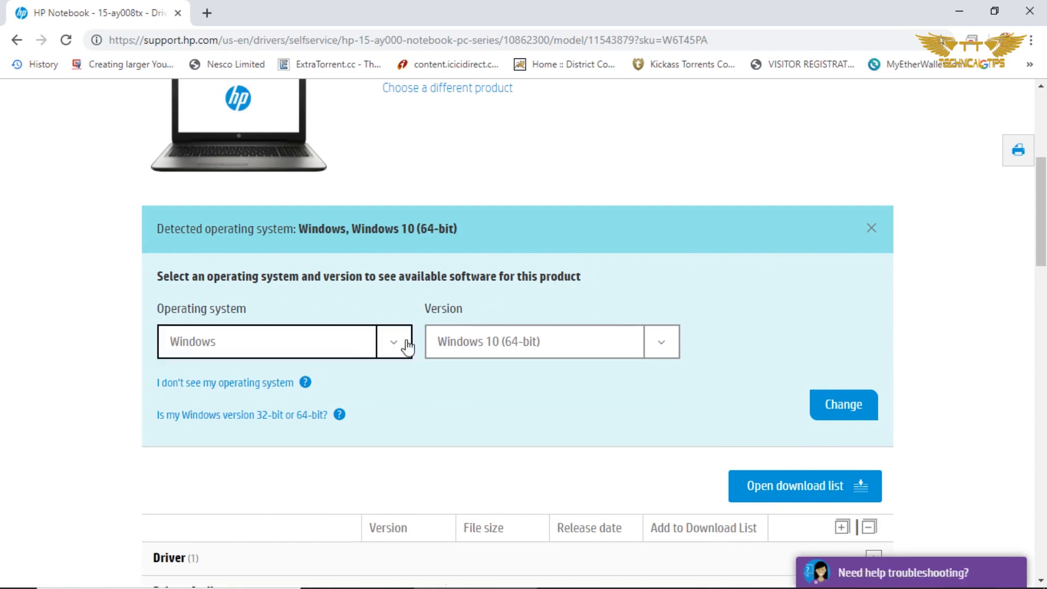
click(656, 346)
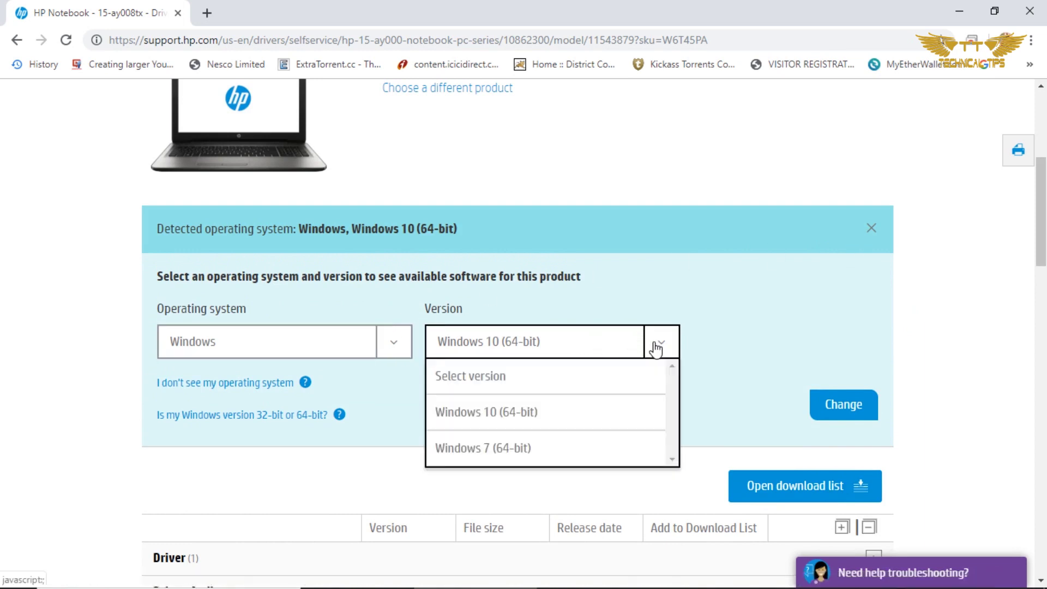
scroll(669, 425, down, 3)
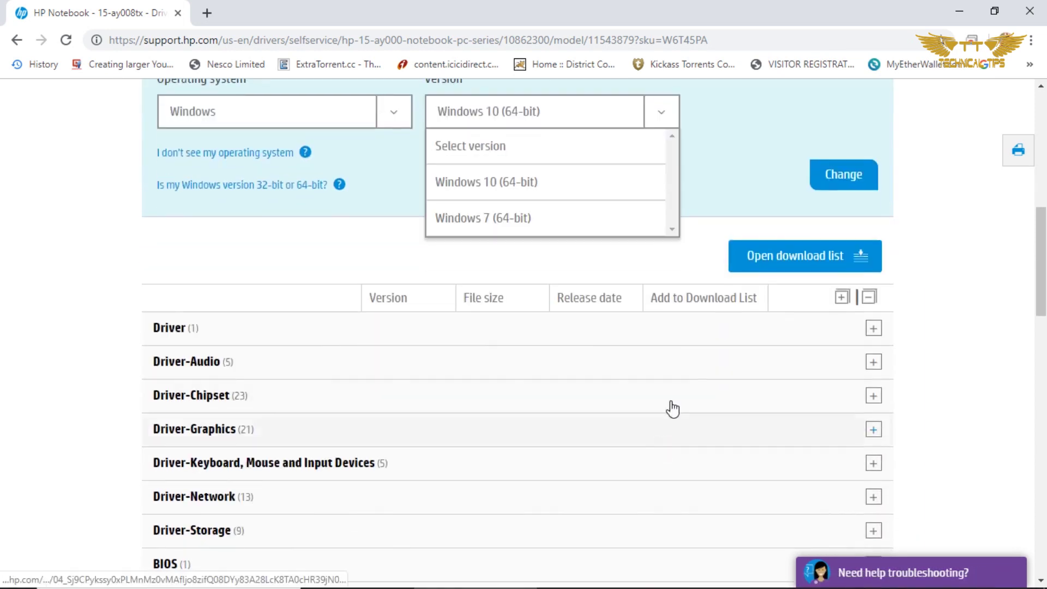
click(942, 171)
scroll(867, 239, up, 3)
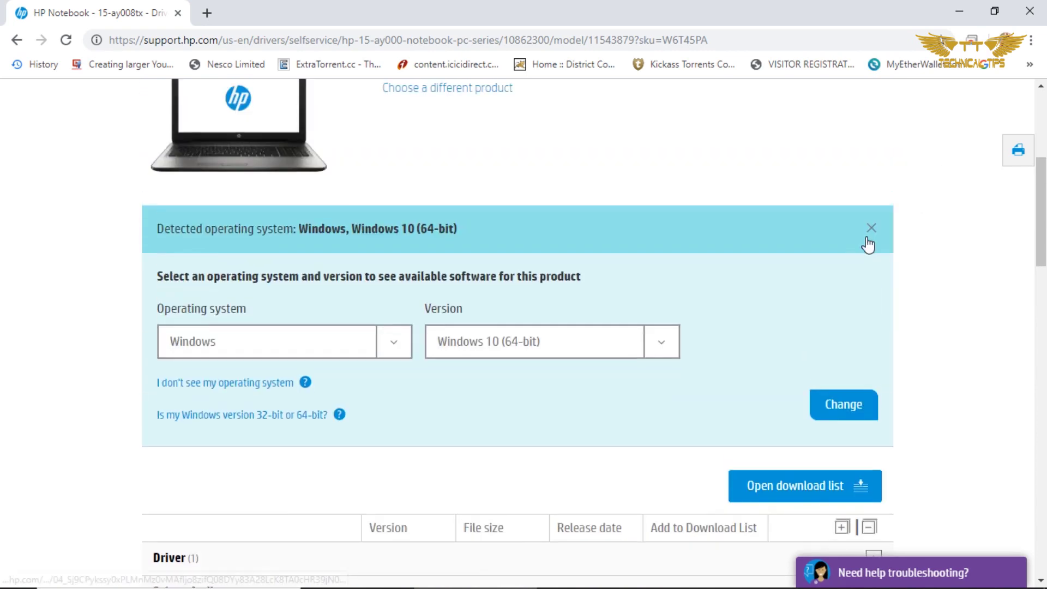
click(871, 230)
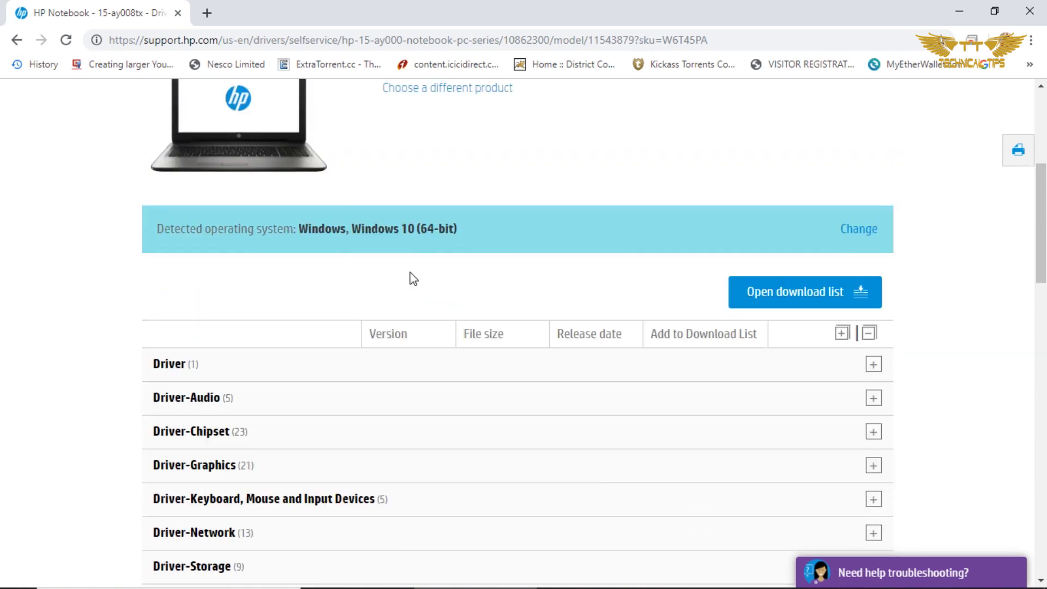
scroll(407, 276, down, 2)
scroll(385, 294, down, 2)
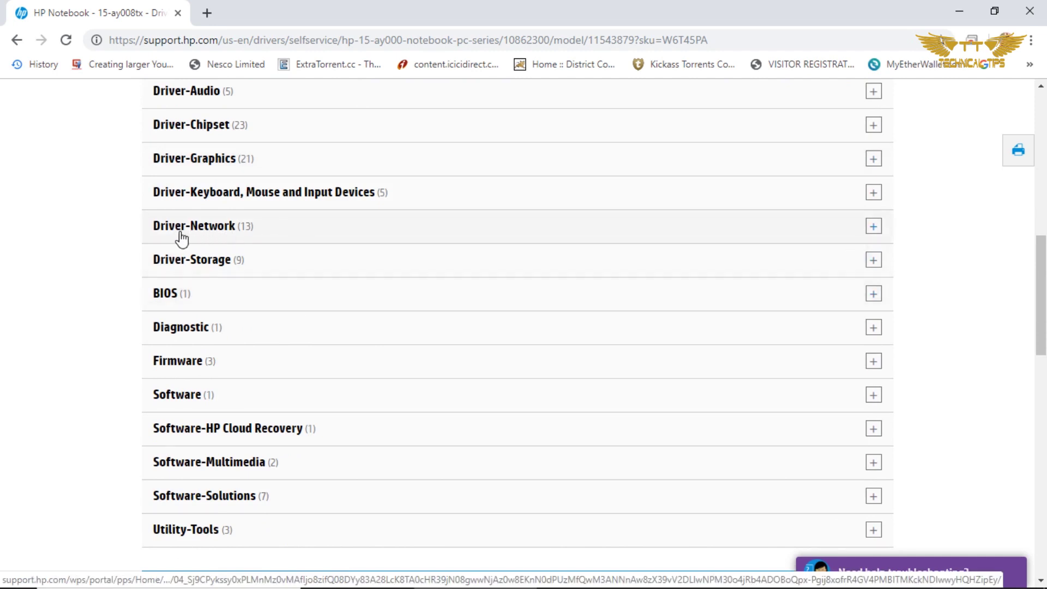
click(874, 232)
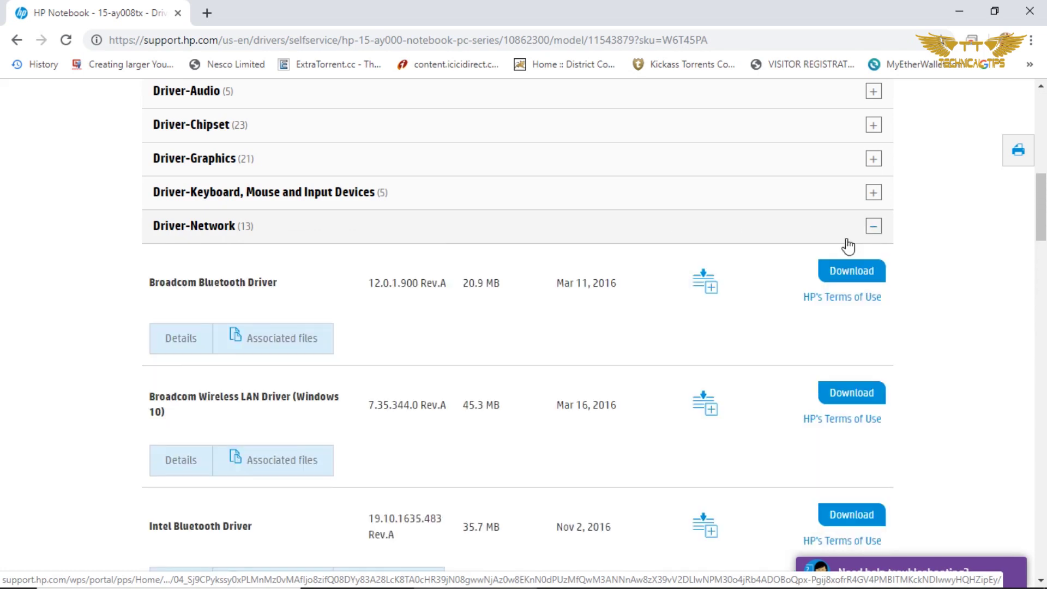
scroll(471, 367, down, 1)
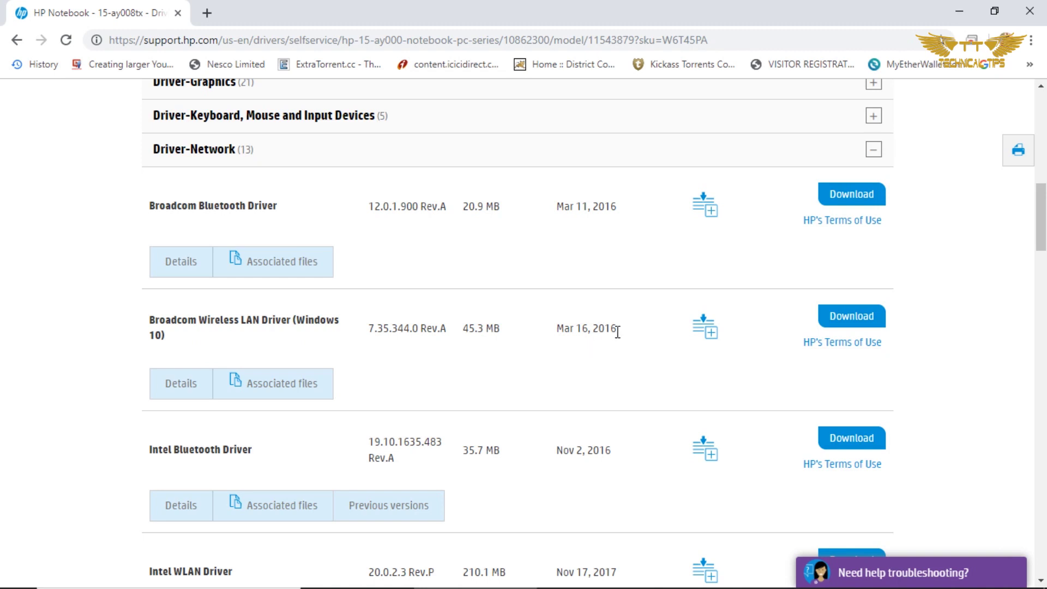
- Confirm the Mar 16, 2016 date and download the Broadcom Wireless LAN Driver (Windows 10)
drag(618, 335, 558, 328)
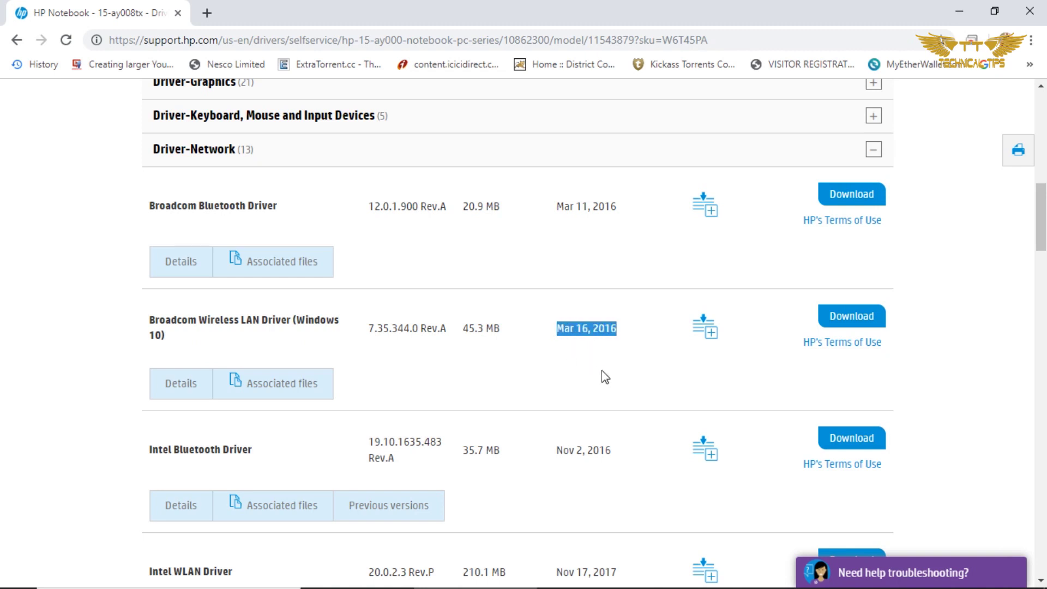
click(576, 352)
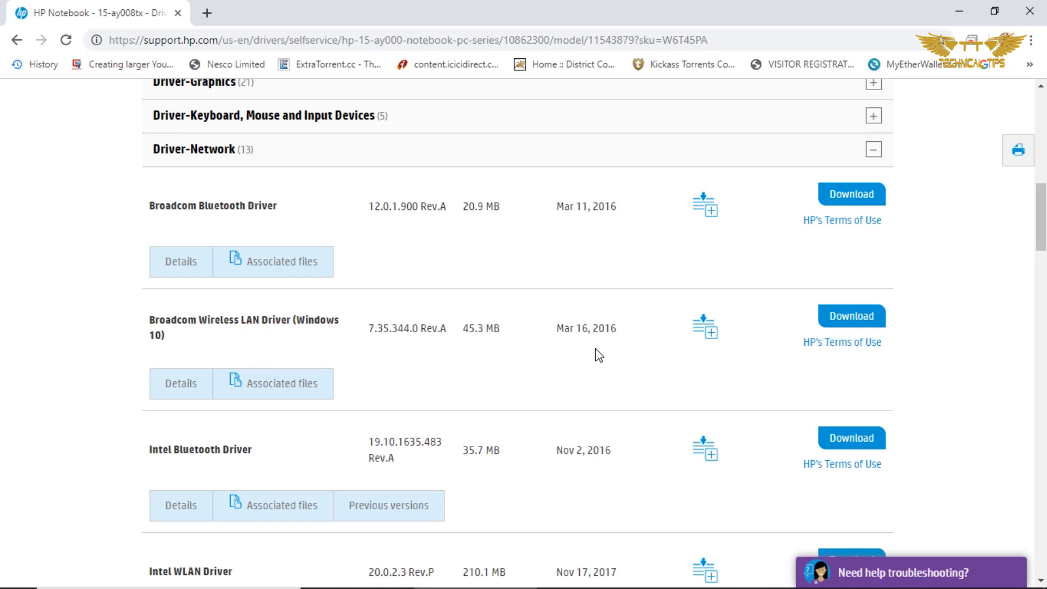
click(855, 322)
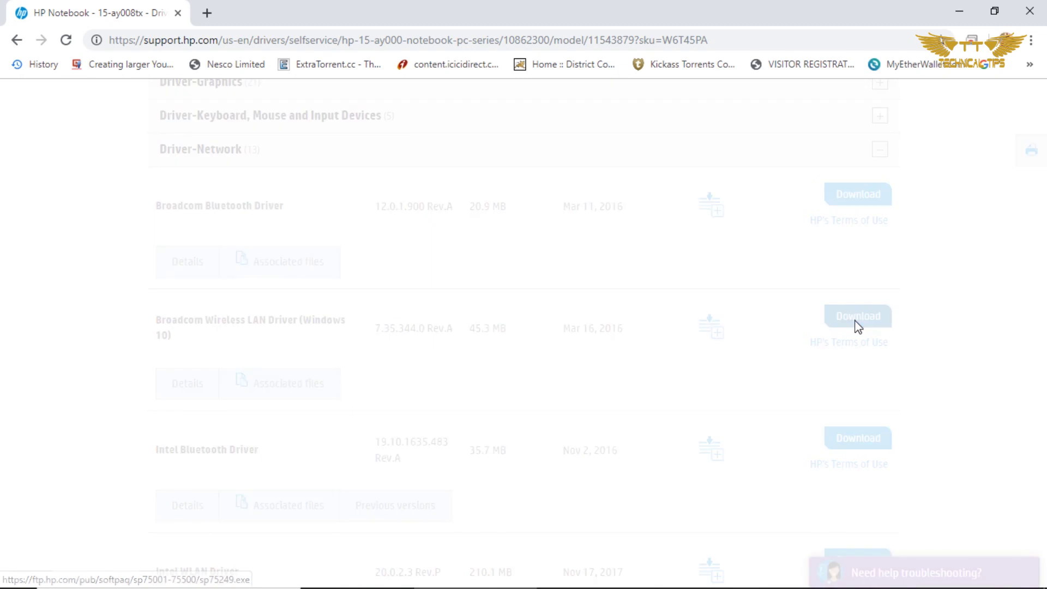
- Choose Download only in HP's assistant dialog to save sp75249.exe
click(270, 307)
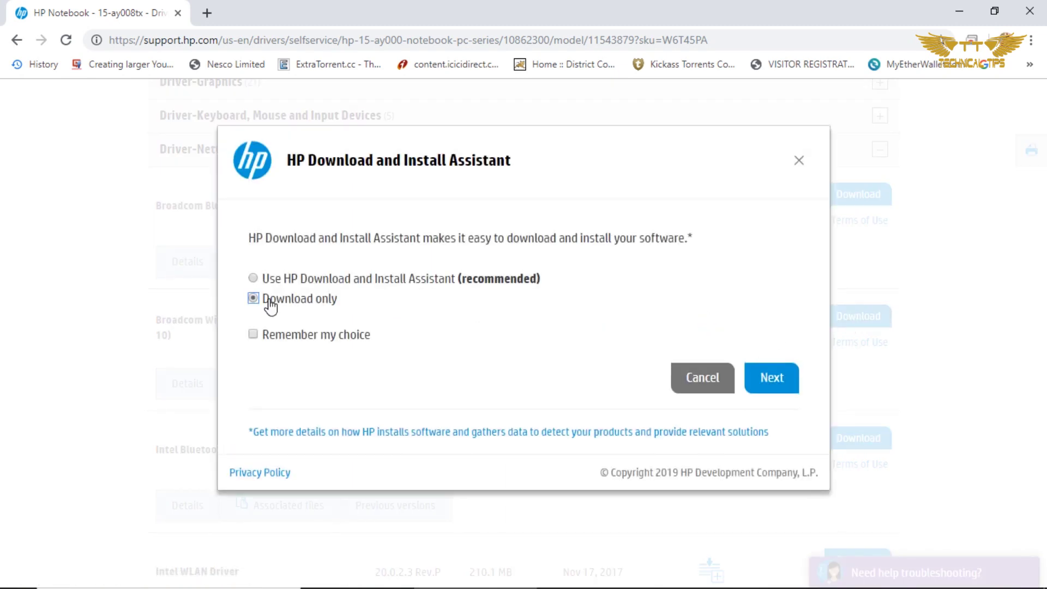
click(769, 384)
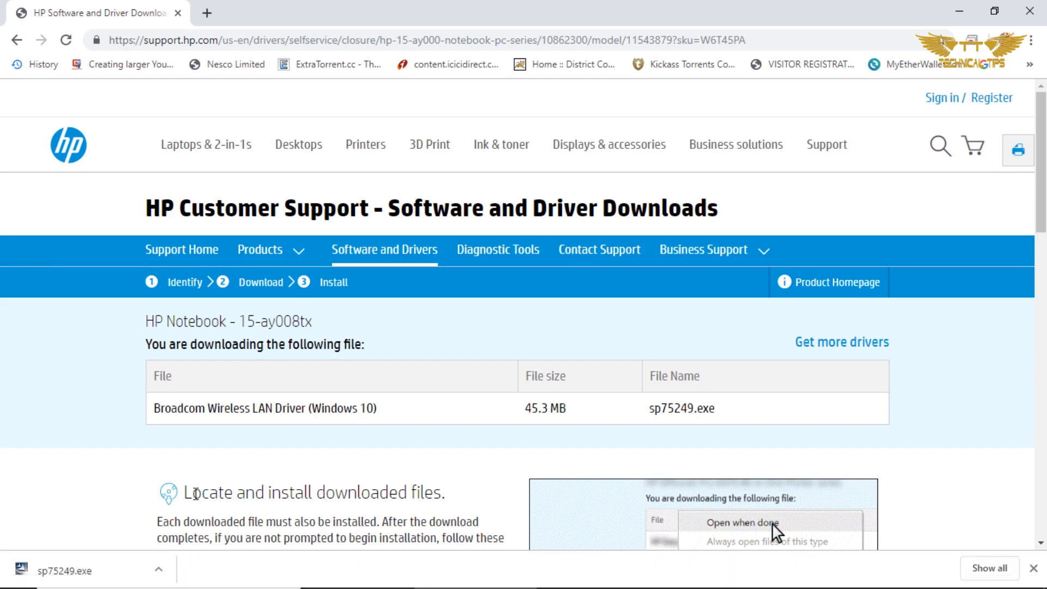
- Open sp75249.exe from Chrome's download bar
click(161, 571)
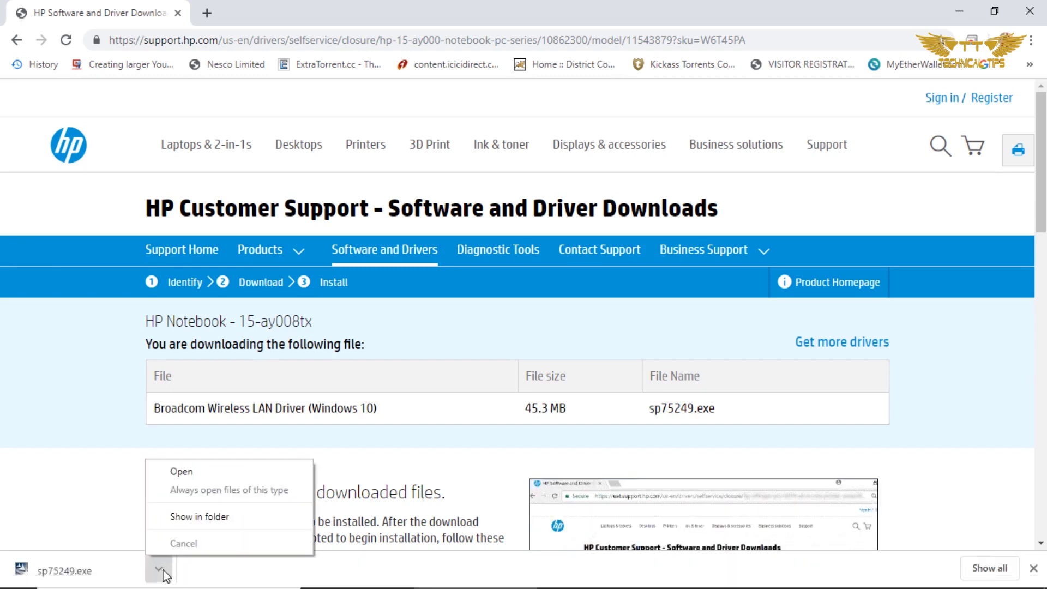
click(178, 473)
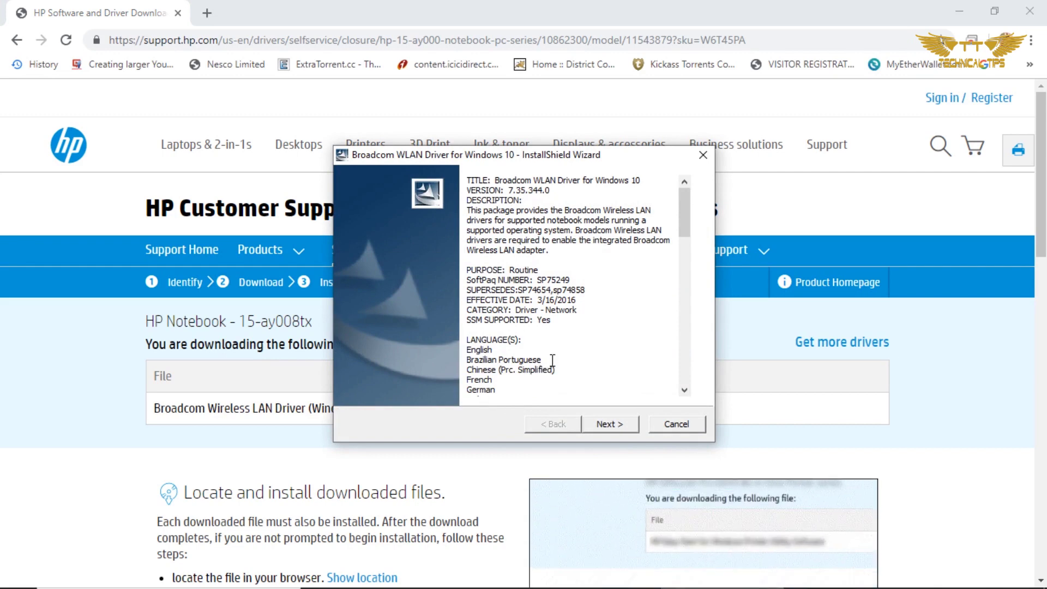
- Accept the Broadcom license and extract the package to c:\SWSetup\sp75249
click(607, 428)
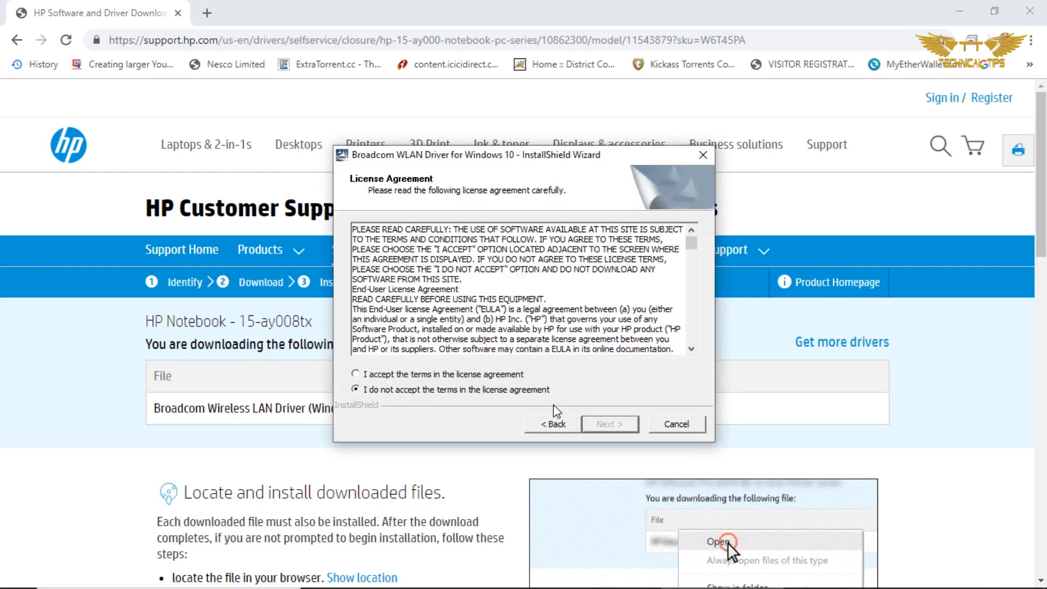
click(408, 378)
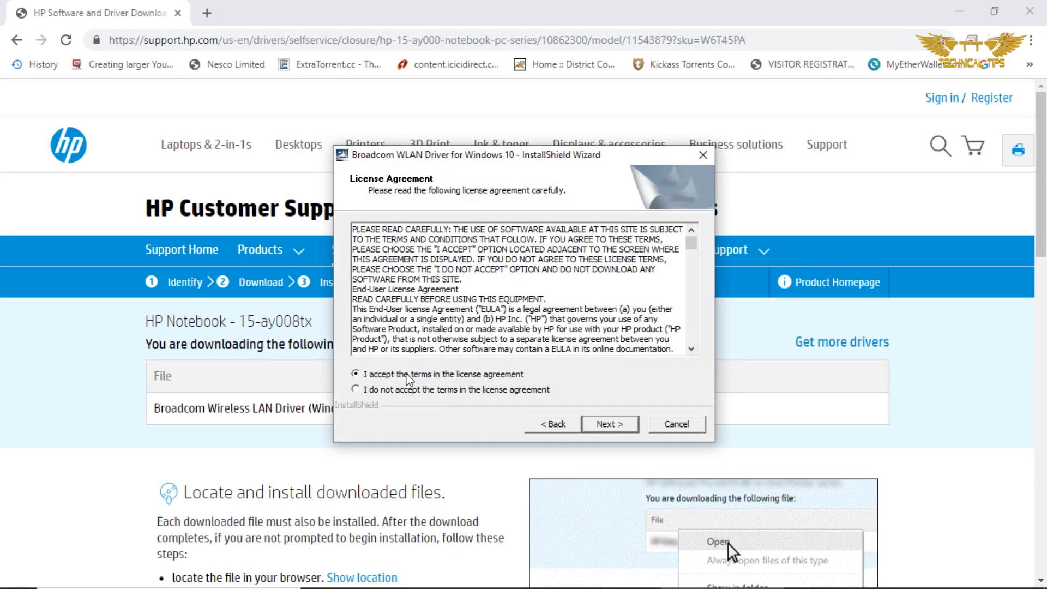
click(619, 428)
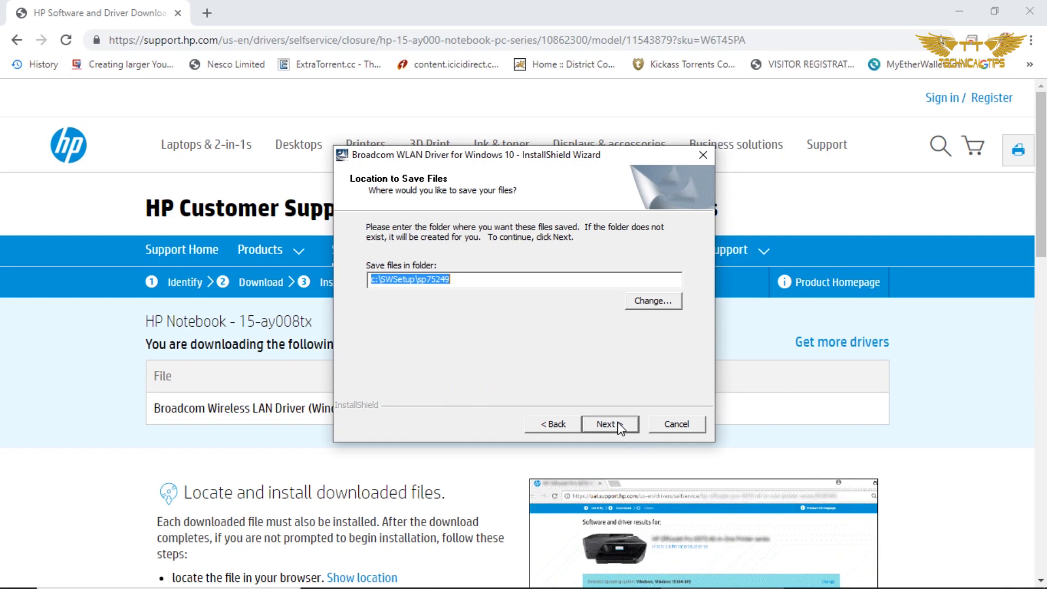
click(619, 427)
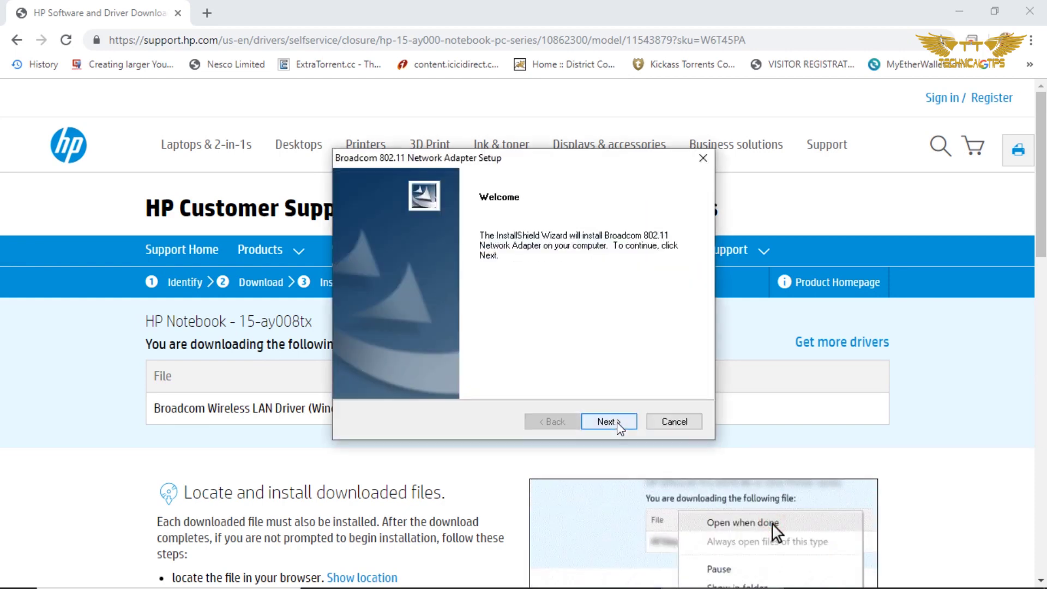
- Install the Broadcom 802.11 adapter driver and close setup once it completes
click(610, 422)
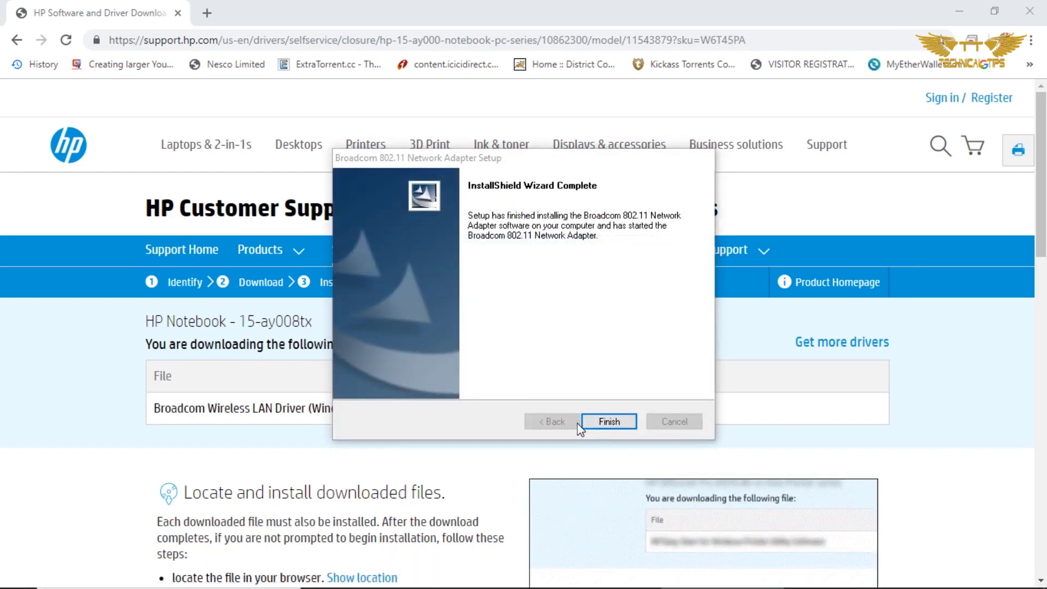
click(609, 424)
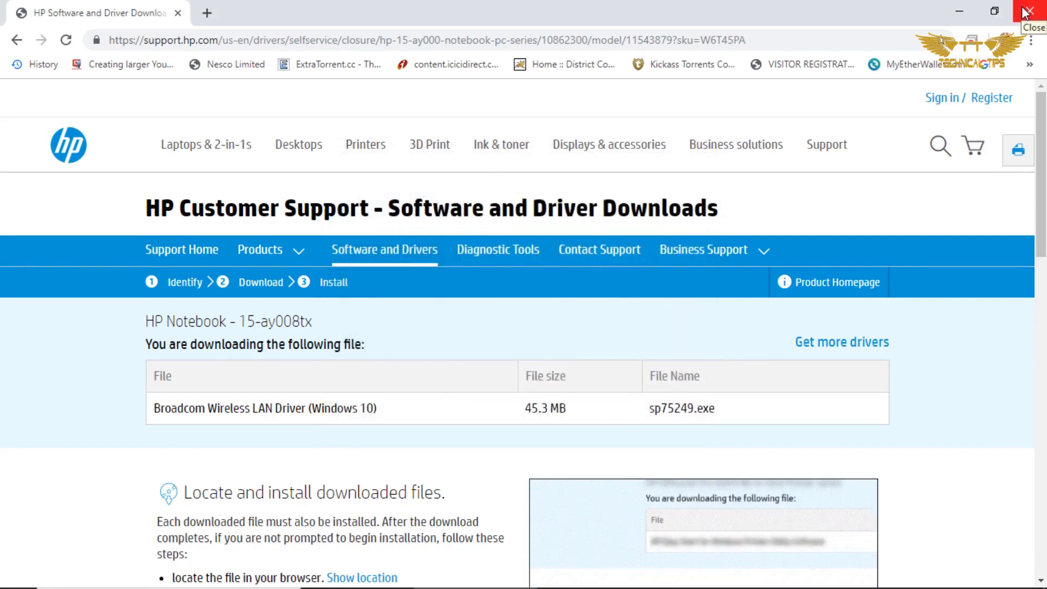
- Close Chrome and show the Wi-Fi list with iBall-Baton connected and secured
click(1025, 12)
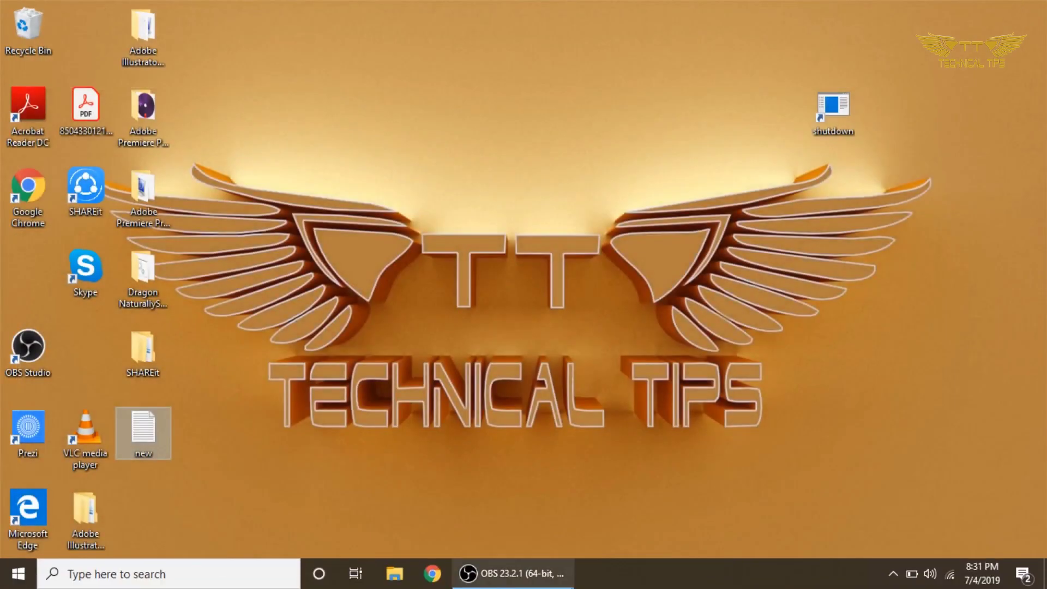
click(951, 576)
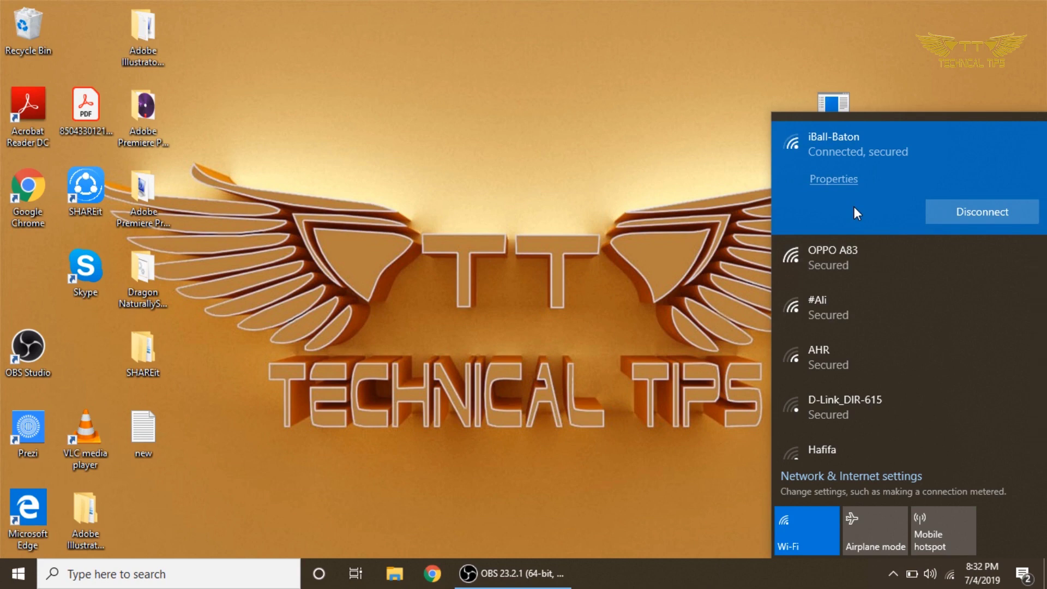
- Dismiss the Wi-Fi flyout by clicking the desktop wallpaper
click(711, 272)
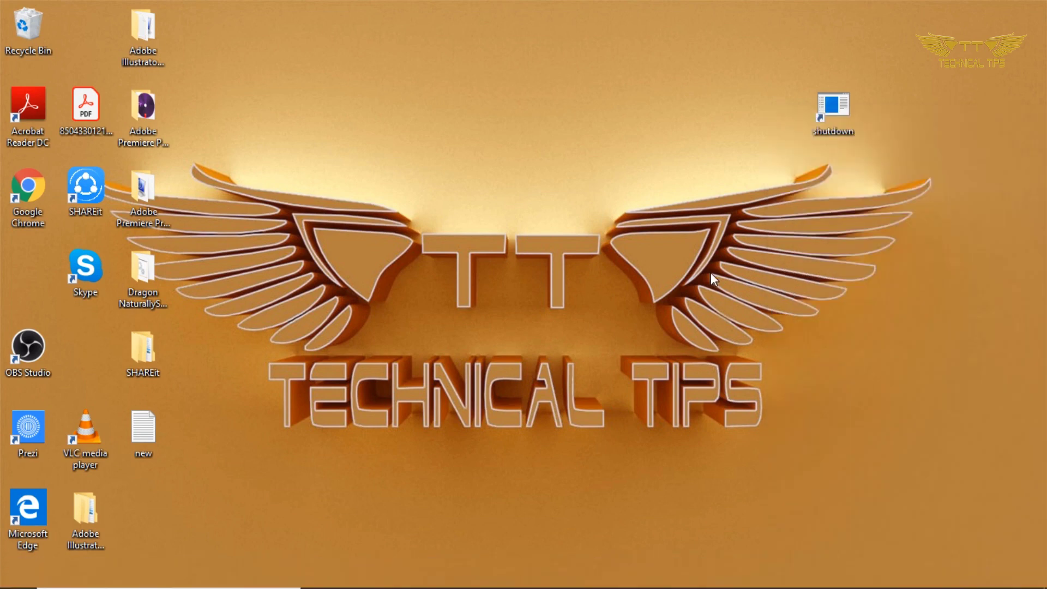